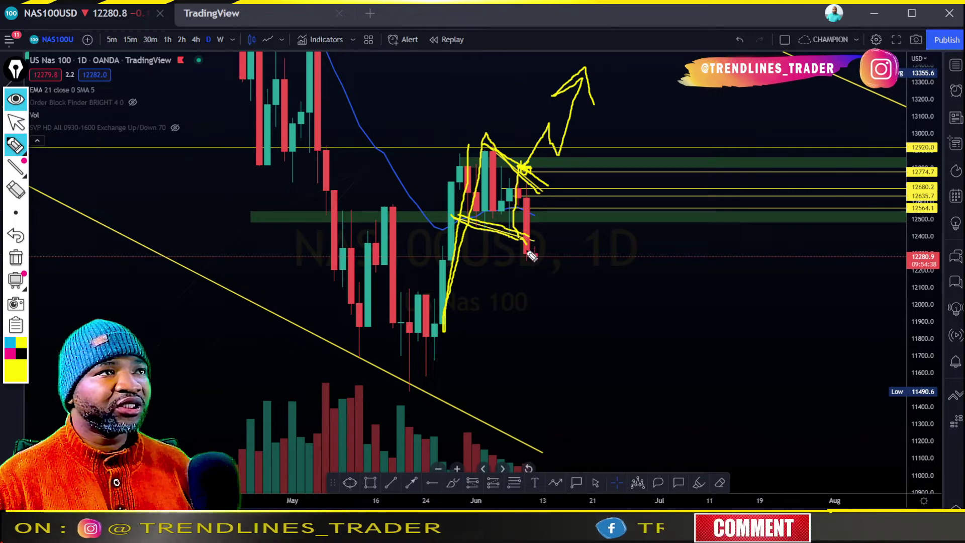
Sketch a downward arrow from the hook, erase all freehand sketches, and switch to the 4h interval
mouse_move(540, 244)
mouse_down()
mouse_move(550, 303)
mouse_move(559, 303)
mouse_up()
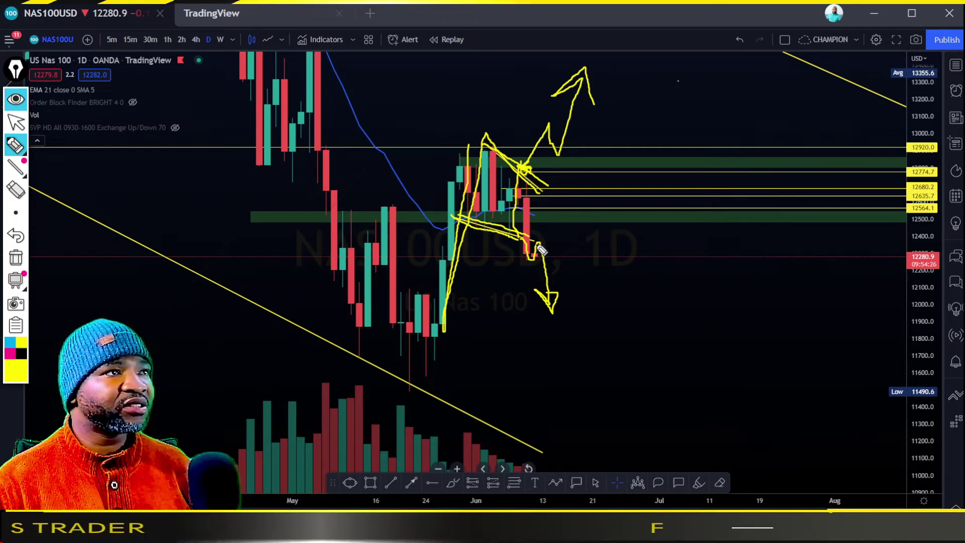
click(15, 257)
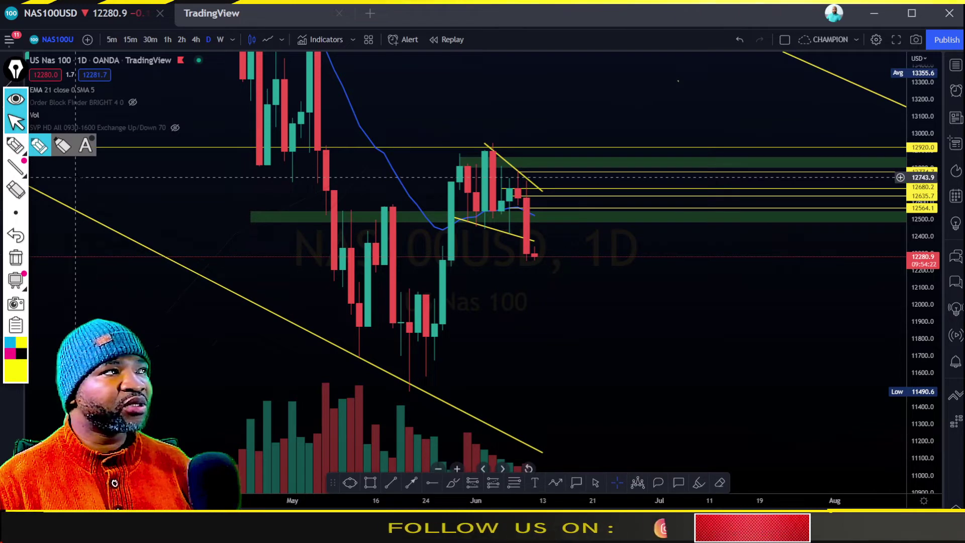
click(14, 127)
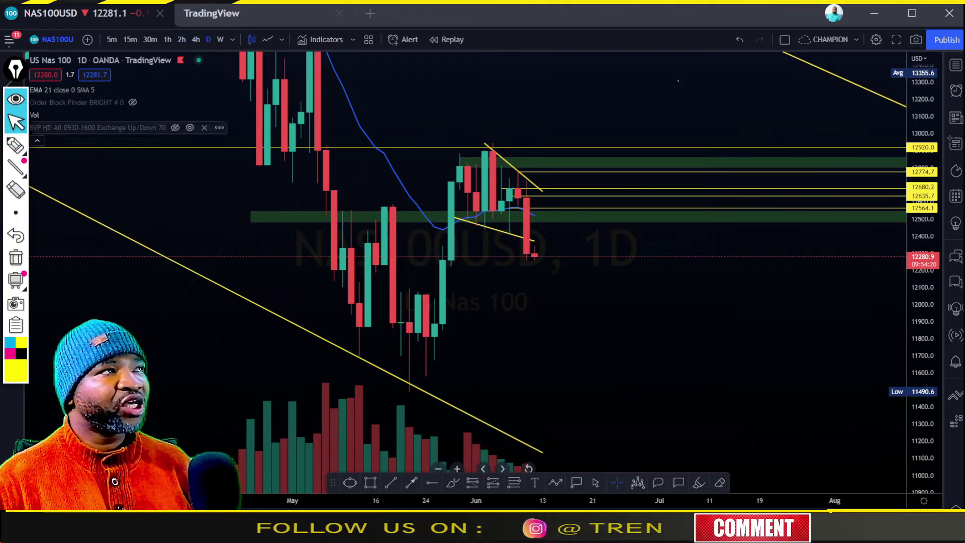
text(4h)
key(Return)
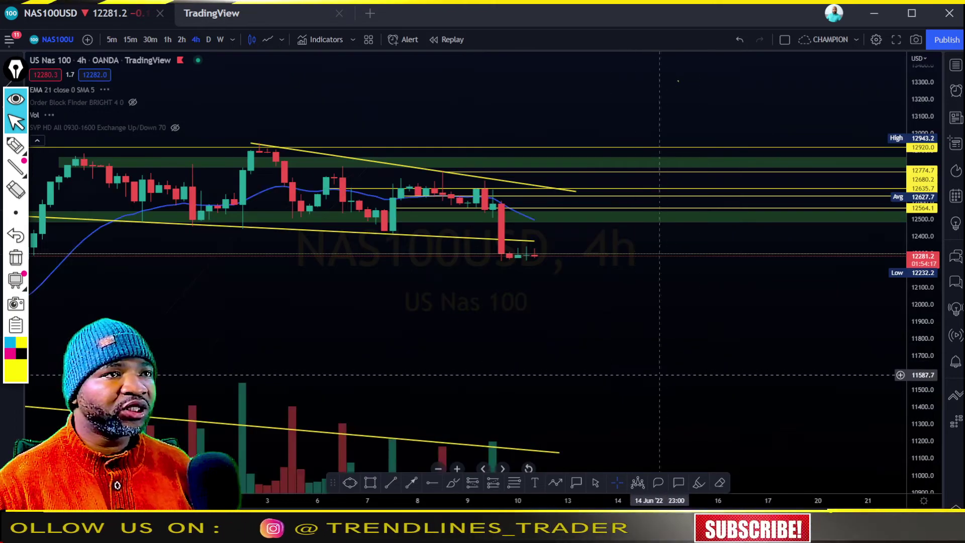
Reset the chart, then compress the price and time scales to show March through June
right_click(459, 346)
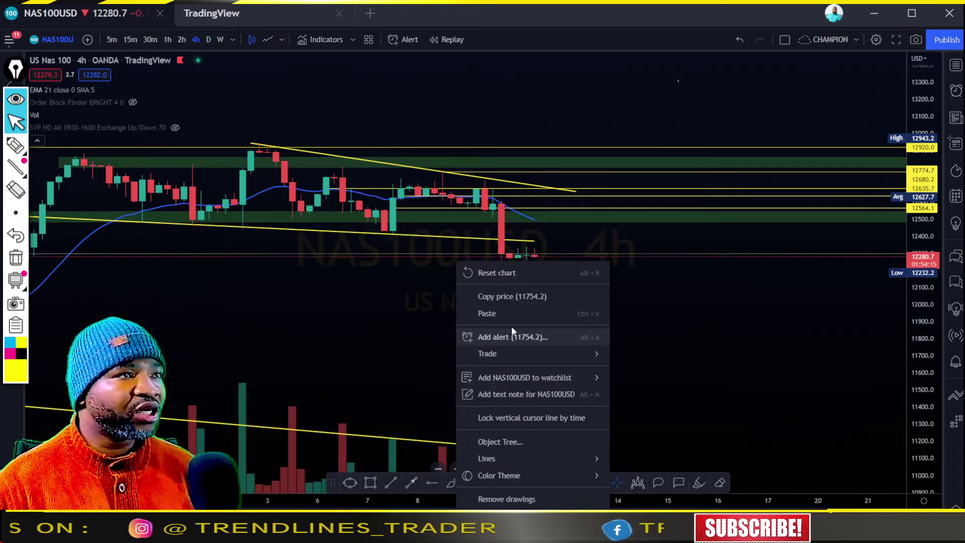
click(497, 274)
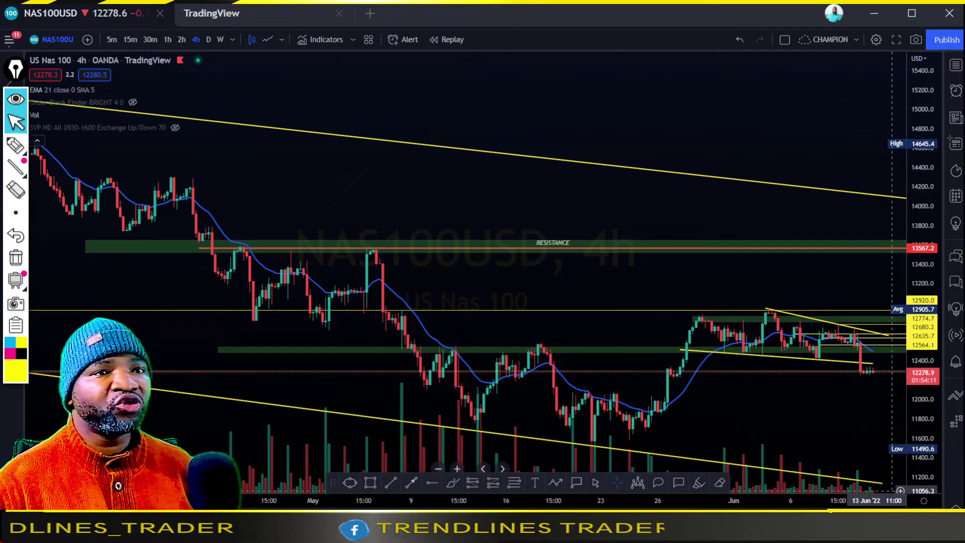
drag(911, 423, 907, 374)
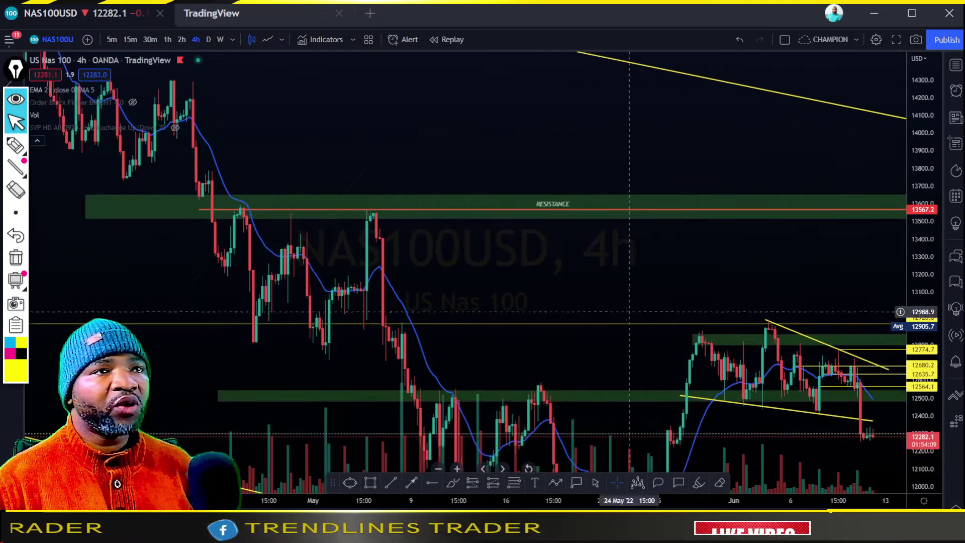
drag(623, 268, 606, 168)
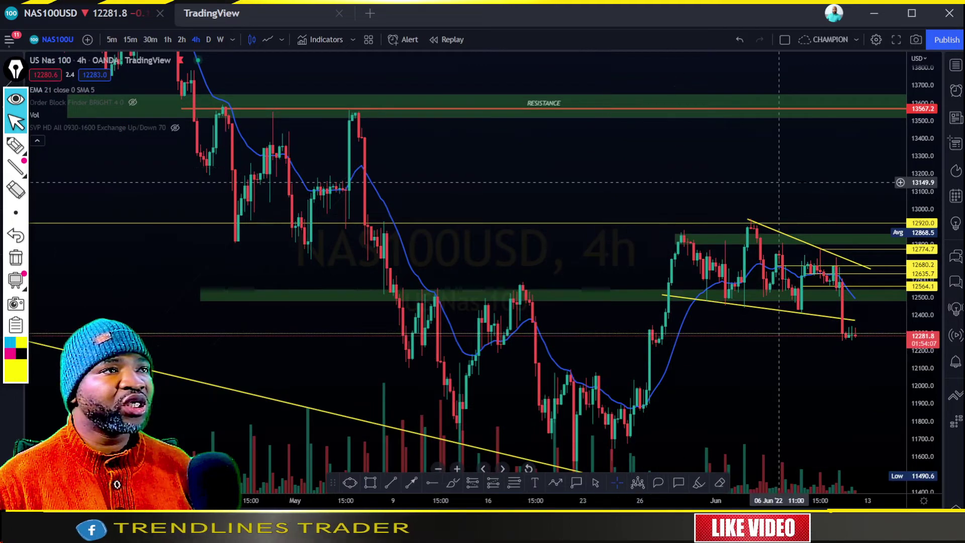
mouse_move(911, 294)
mouse_down()
mouse_move(911, 313)
mouse_move(912, 294)
mouse_up()
drag(568, 499, 779, 453)
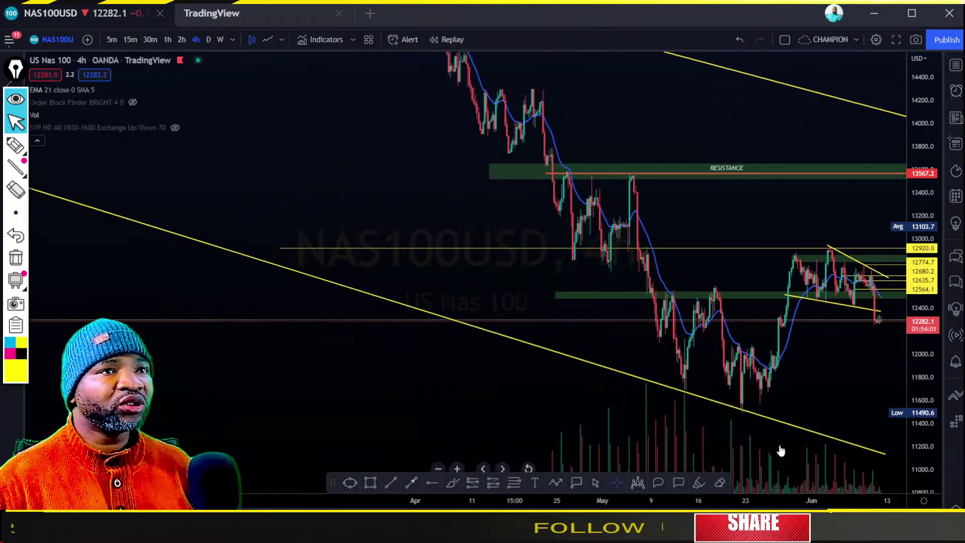
drag(917, 251, 917, 272)
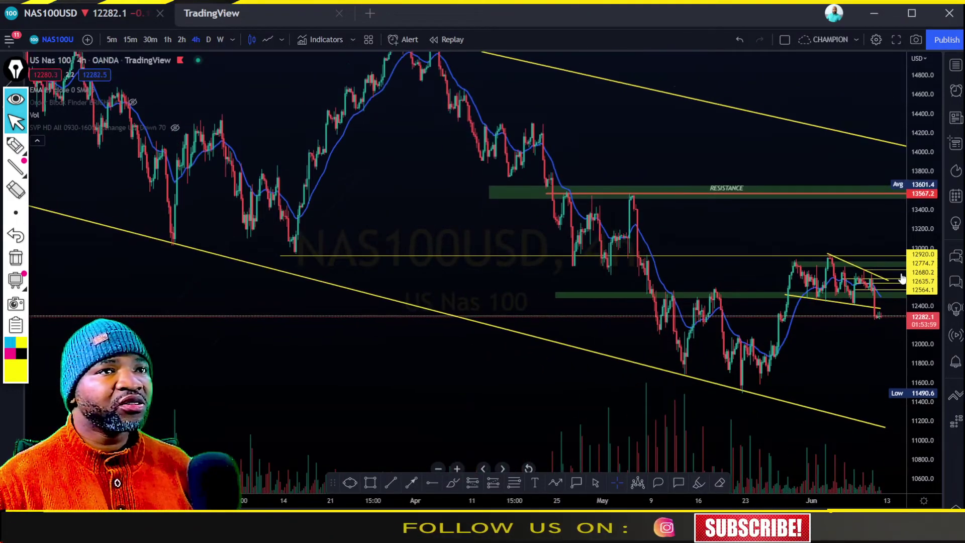
drag(861, 362, 815, 404)
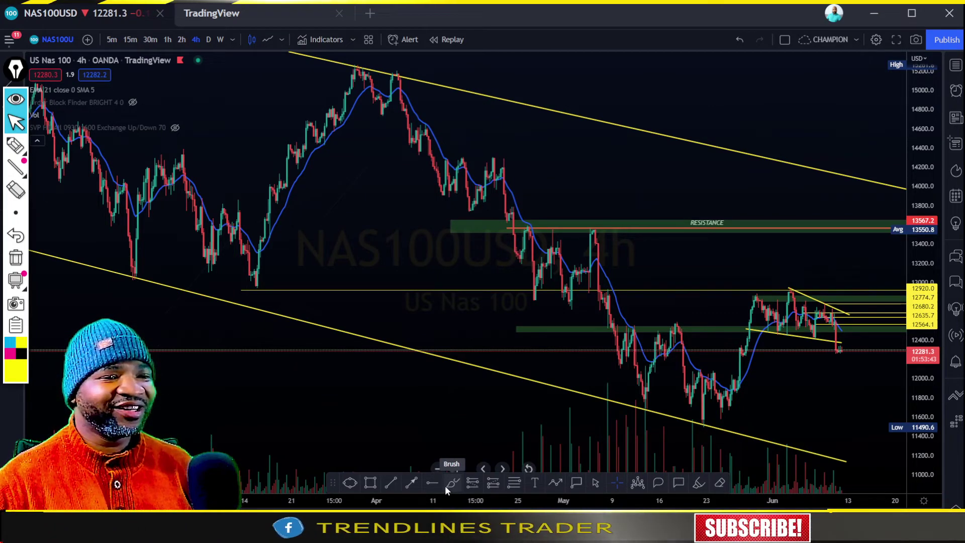
Draw a trend line from the early-April high down to the late-May lows
click(394, 481)
click(399, 69)
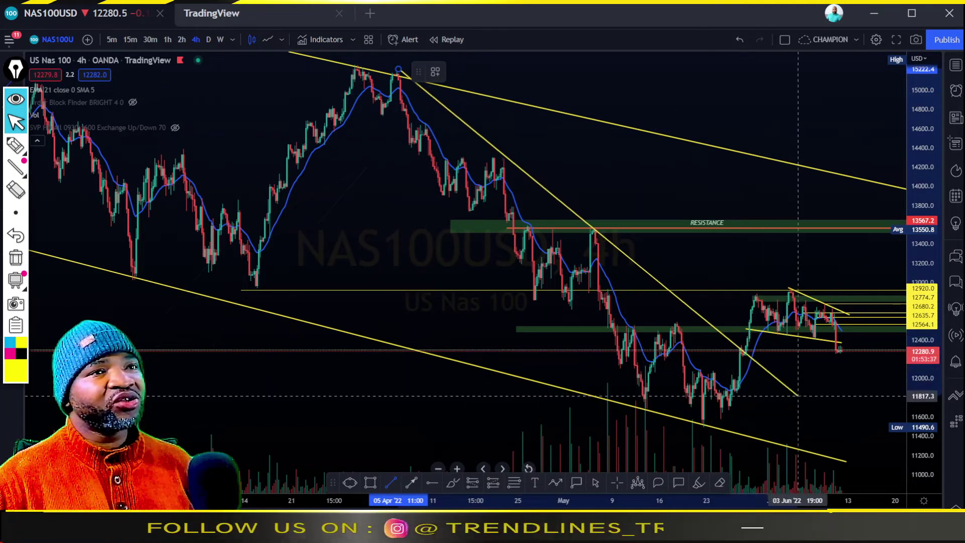
click(812, 398)
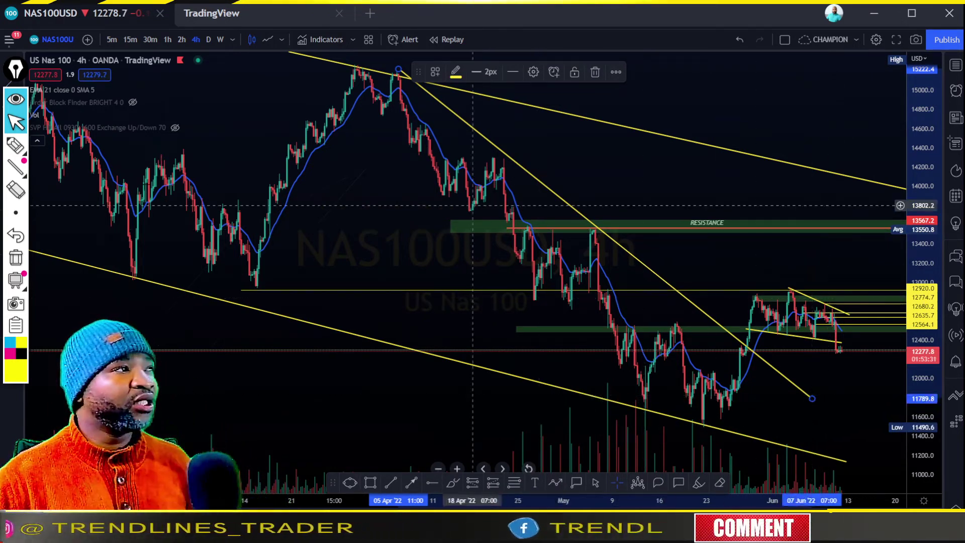
Scribble highlighter marks over the breakout and drop, then erase them all
key(ctrl+shift+2)
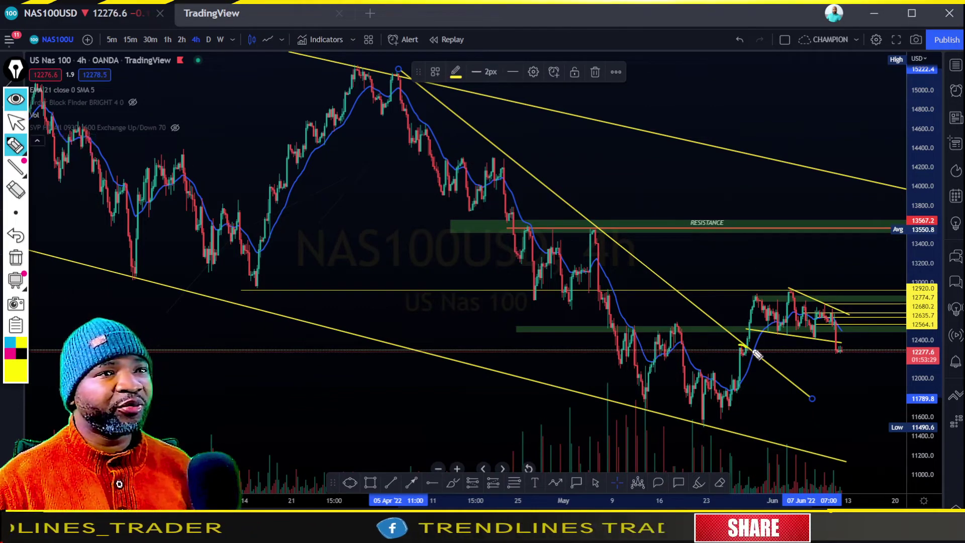
mouse_move(749, 354)
mouse_down()
mouse_move(743, 342)
mouse_move(752, 351)
mouse_move(792, 292)
mouse_move(810, 334)
mouse_move(822, 306)
mouse_move(841, 337)
mouse_up()
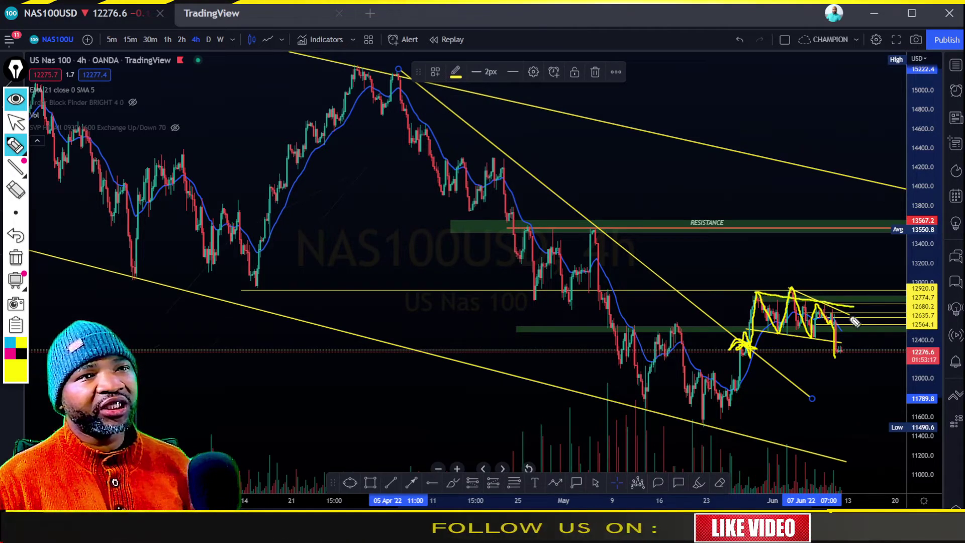
drag(837, 371, 846, 358)
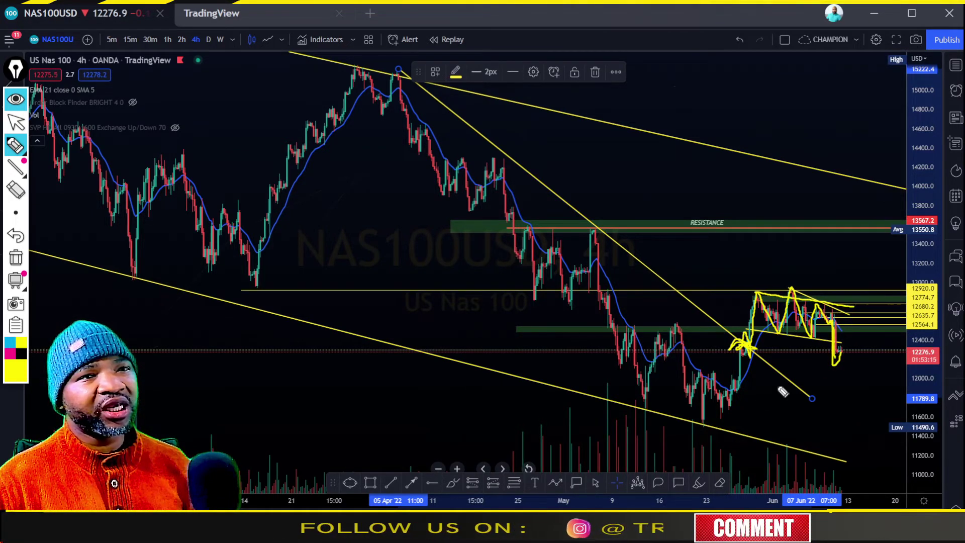
click(16, 257)
click(18, 122)
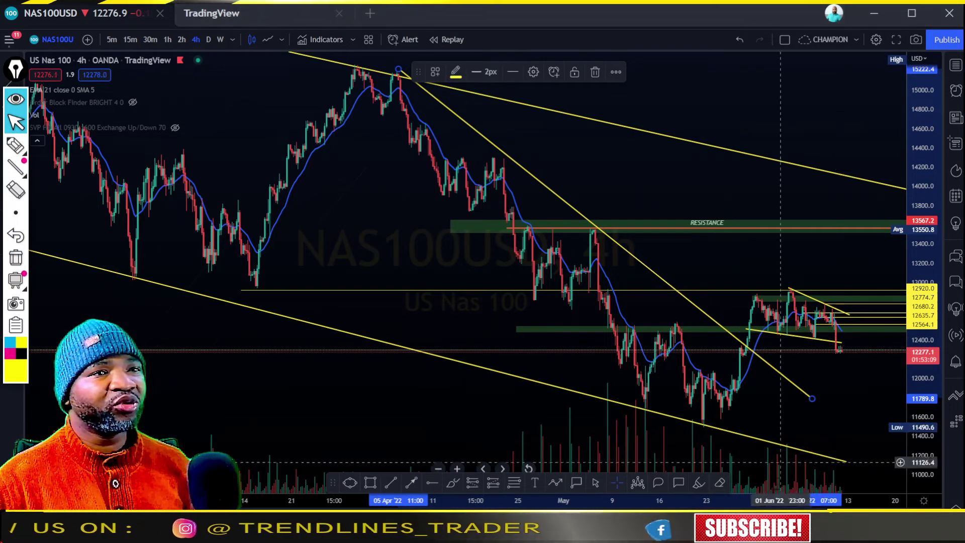
Zoom in on the late-May to mid-June candles around the falling wedge
drag(781, 503, 836, 336)
scroll(877, 467, up, 3)
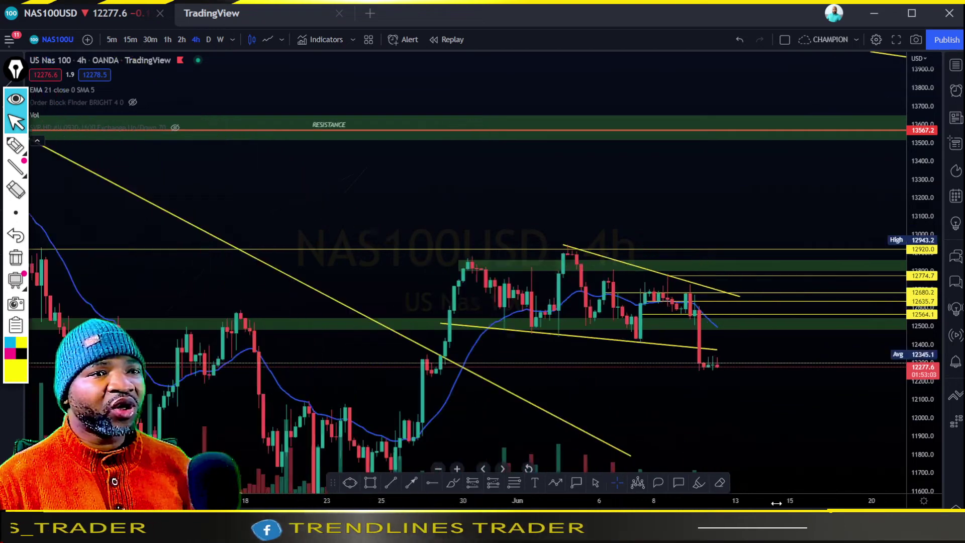
drag(920, 438, 920, 420)
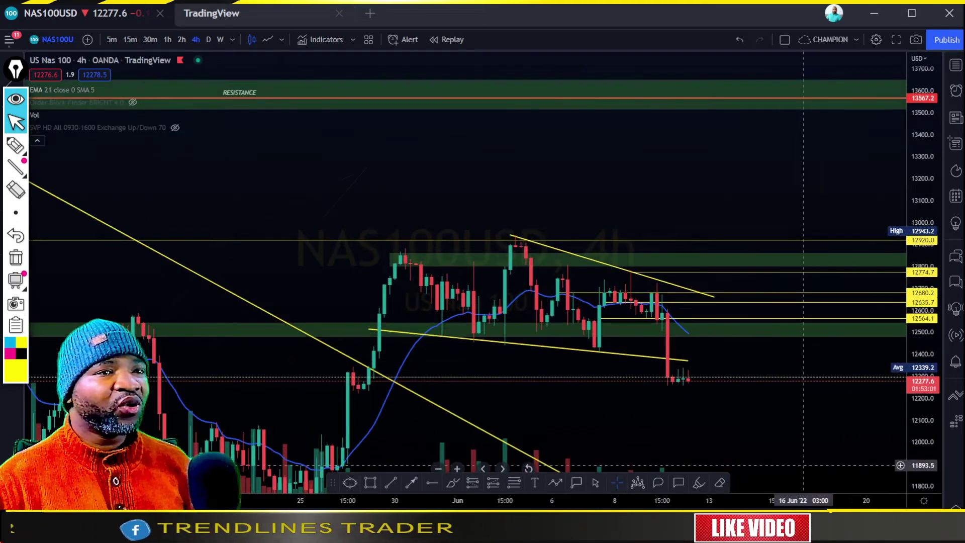
drag(804, 465, 801, 419)
Highlight the big red drop candle and the wedge's lower line, then erase the marks
mouse_move(11, 144)
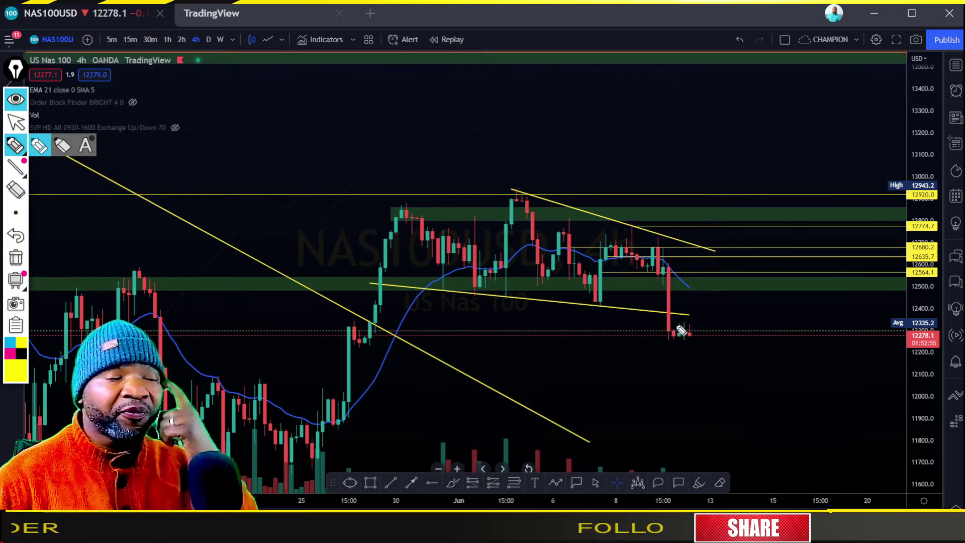
drag(665, 282, 671, 308)
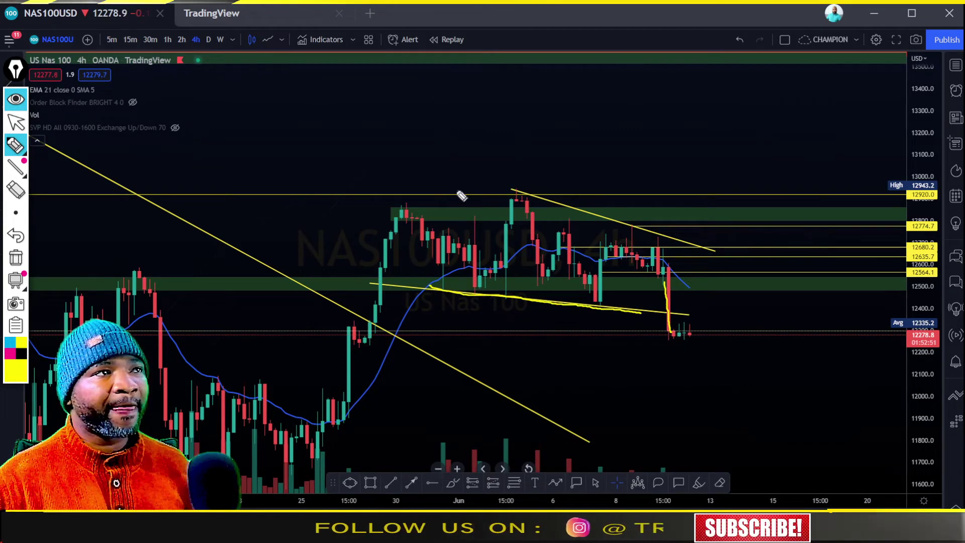
mouse_move(411, 200)
mouse_down()
mouse_move(681, 235)
mouse_move(612, 222)
mouse_up()
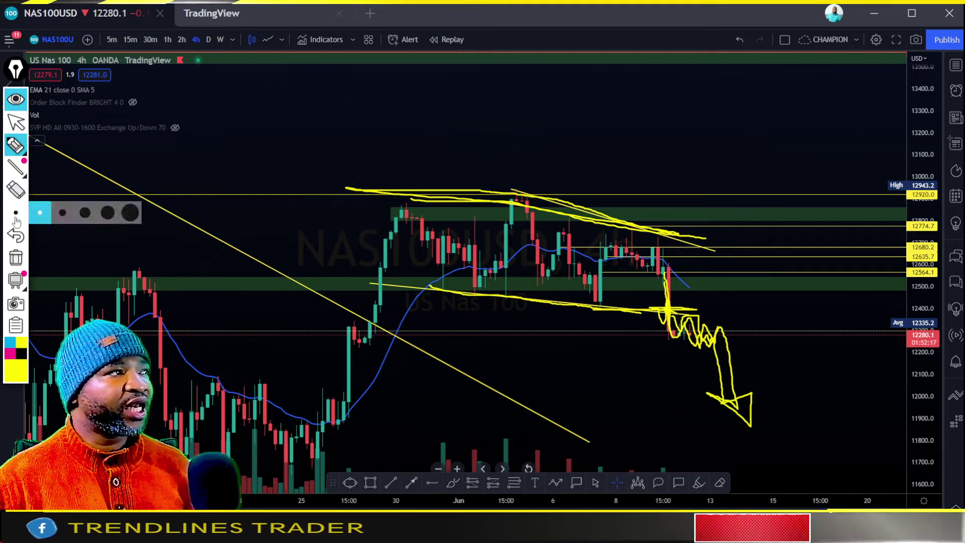
click(16, 257)
Pan the chart and sketch marker zones near 11600 and 12100
mouse_move(15, 168)
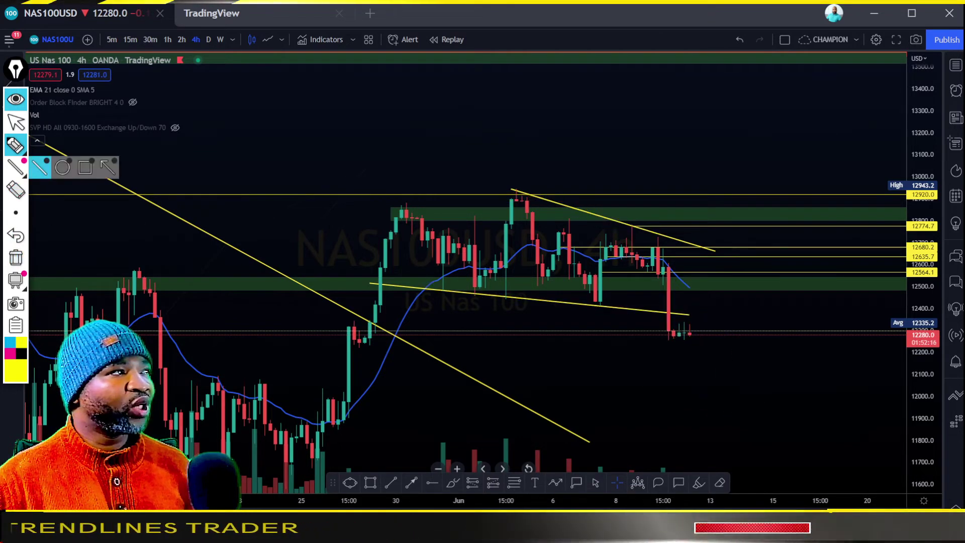
click(10, 125)
drag(616, 355, 643, 284)
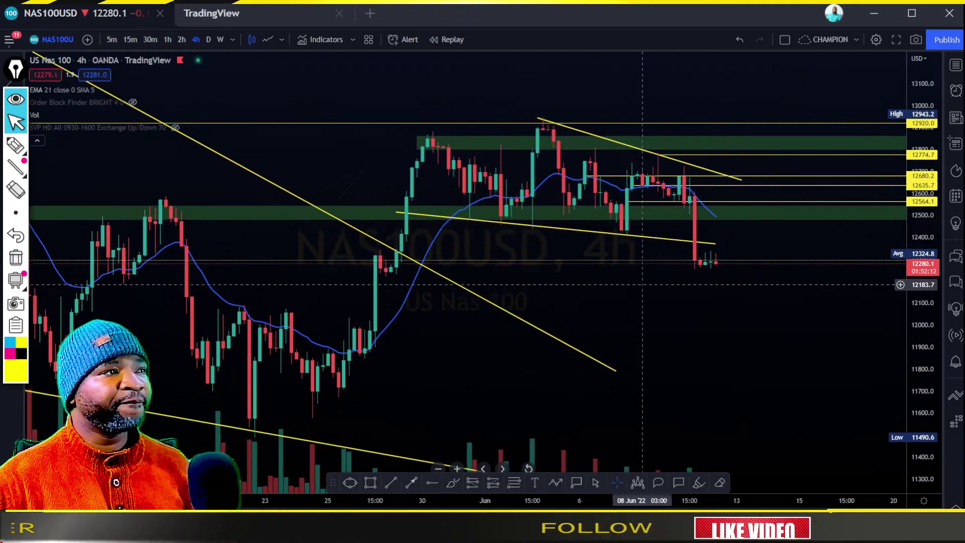
click(21, 147)
drag(305, 415, 821, 409)
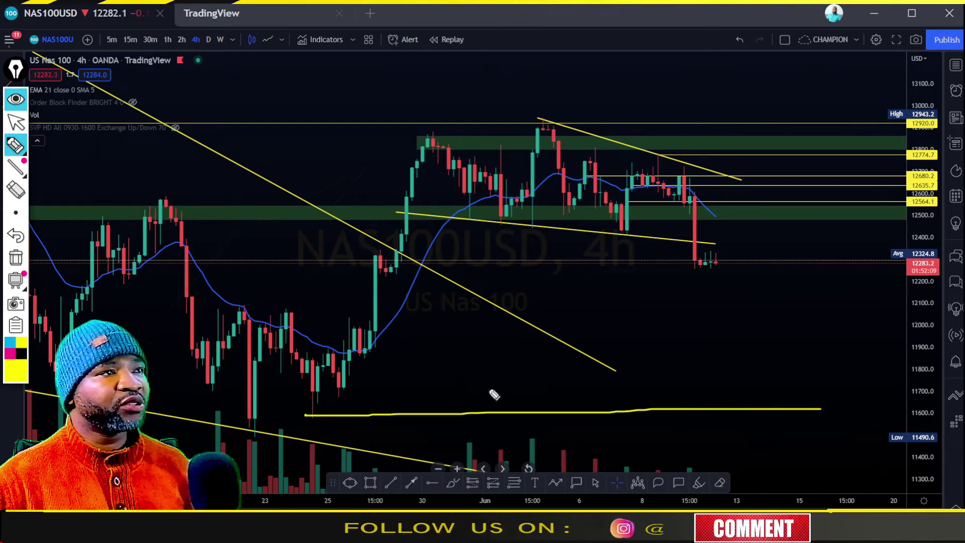
click(320, 314)
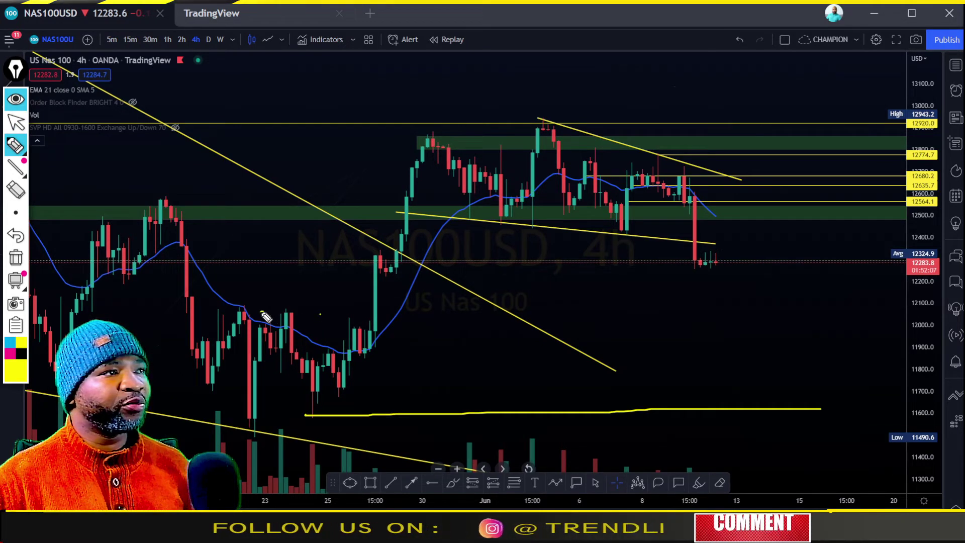
mouse_move(261, 312)
mouse_down()
mouse_move(453, 321)
mouse_move(767, 301)
mouse_move(326, 329)
mouse_up()
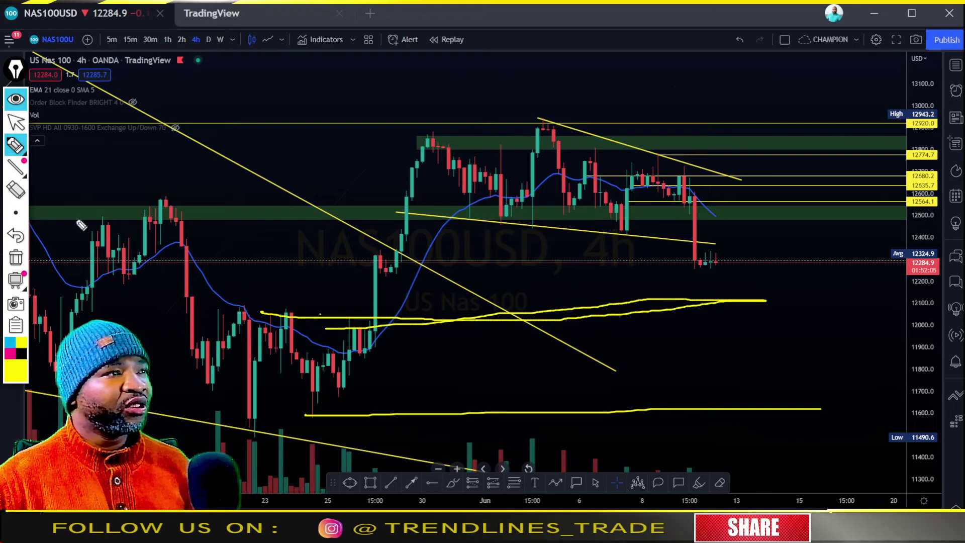
Clear the marker strokes and place a horizontal level at about 12051.8
click(16, 257)
click(16, 122)
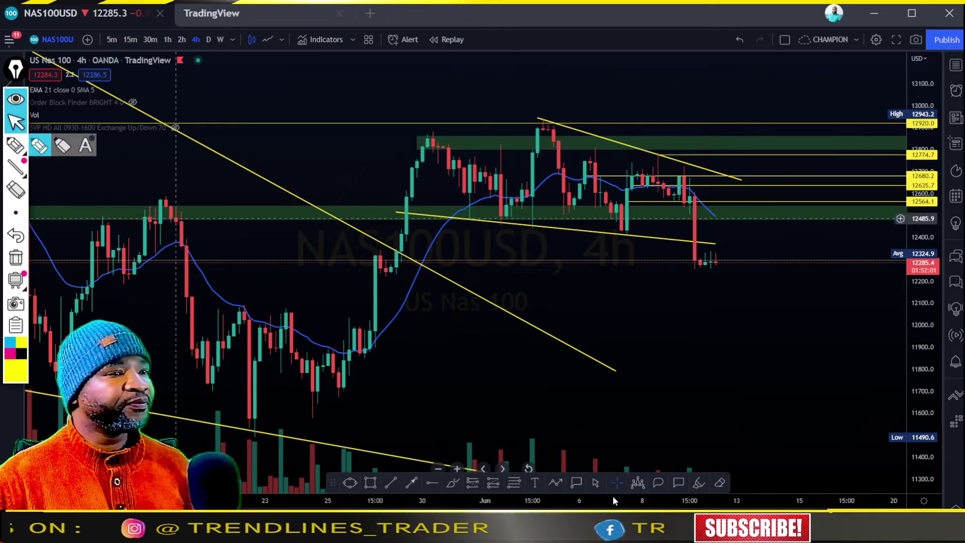
click(433, 482)
click(232, 314)
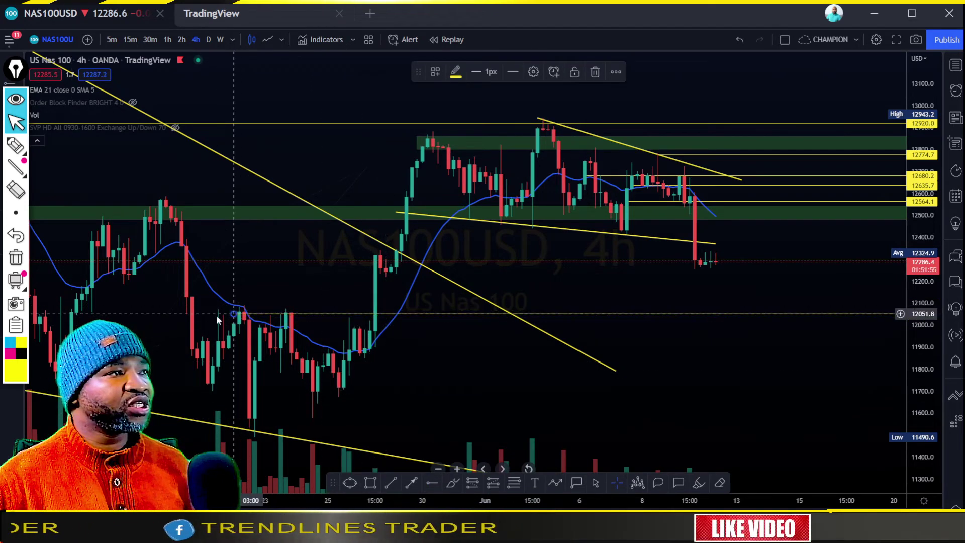
Move the horizontal level to 12054.2 and sketch a zig-zag path over earlier candles
drag(218, 320, 95, 317)
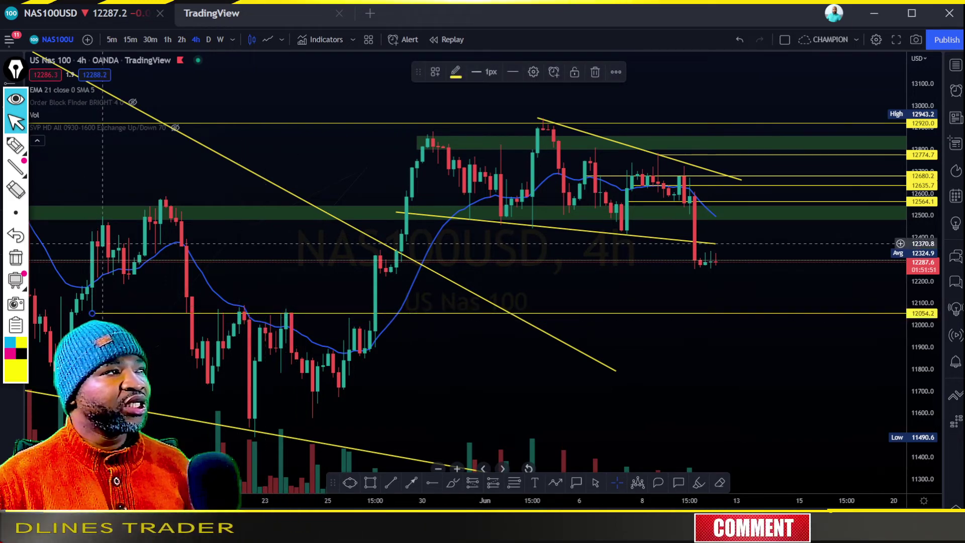
click(15, 146)
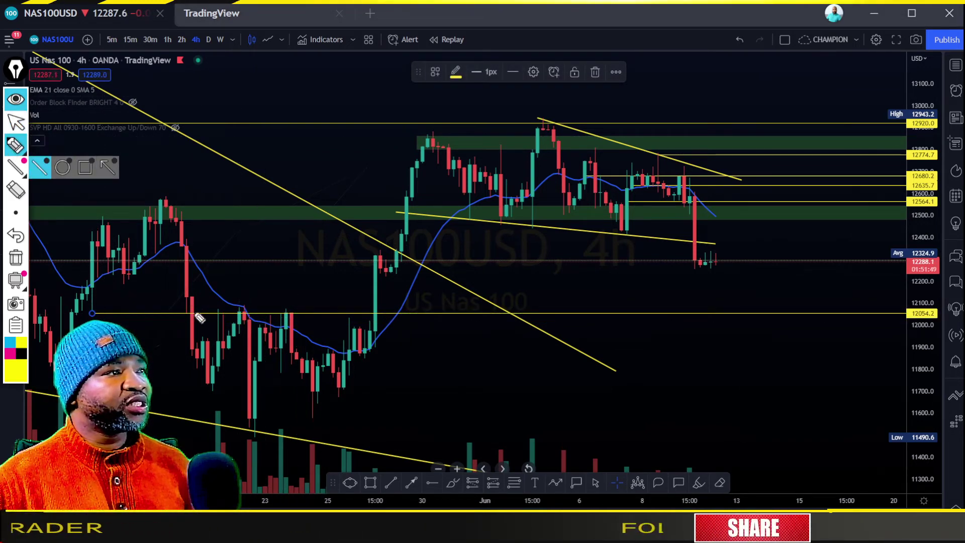
mouse_move(214, 357)
mouse_down()
mouse_move(266, 352)
mouse_move(306, 313)
mouse_move(334, 366)
mouse_move(370, 319)
mouse_move(386, 258)
mouse_move(424, 271)
mouse_move(467, 327)
mouse_up()
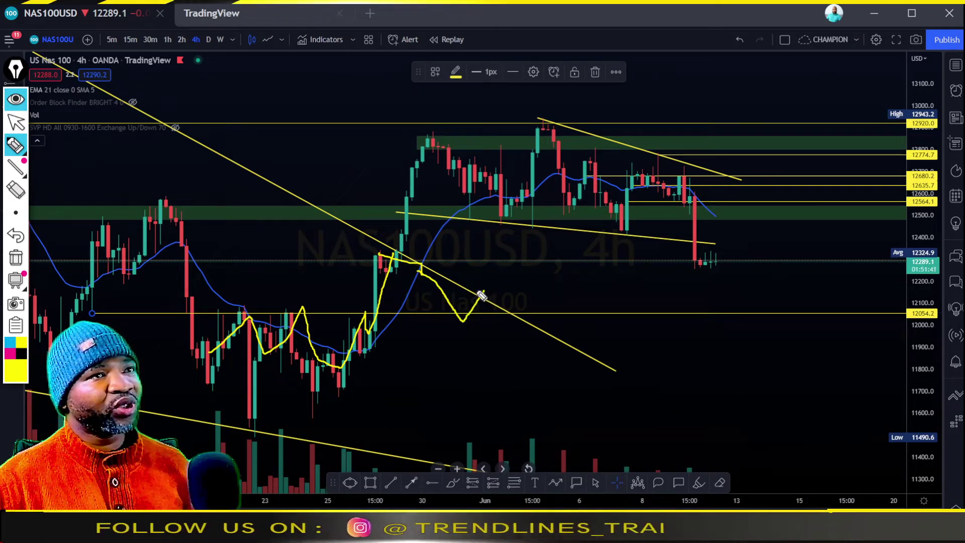
Sketch a drop from recent highs, a support stroke, and a projected rally to the upper zone
mouse_move(615, 184)
mouse_down()
mouse_move(672, 174)
mouse_move(715, 278)
mouse_move(737, 265)
mouse_up()
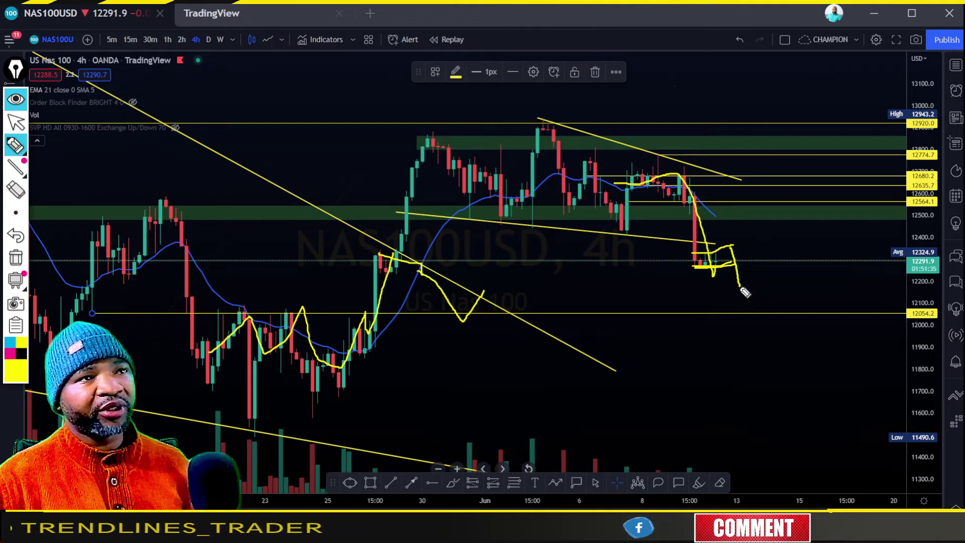
mouse_move(742, 288)
mouse_down()
mouse_move(753, 315)
mouse_move(768, 293)
mouse_up()
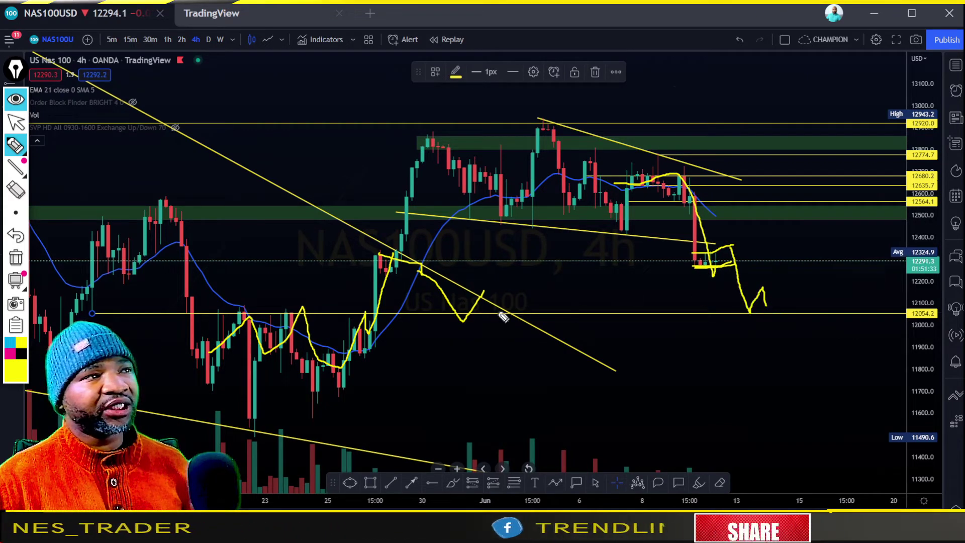
drag(357, 334, 821, 322)
mouse_move(765, 303)
mouse_down()
mouse_move(793, 302)
mouse_move(862, 148)
mouse_up()
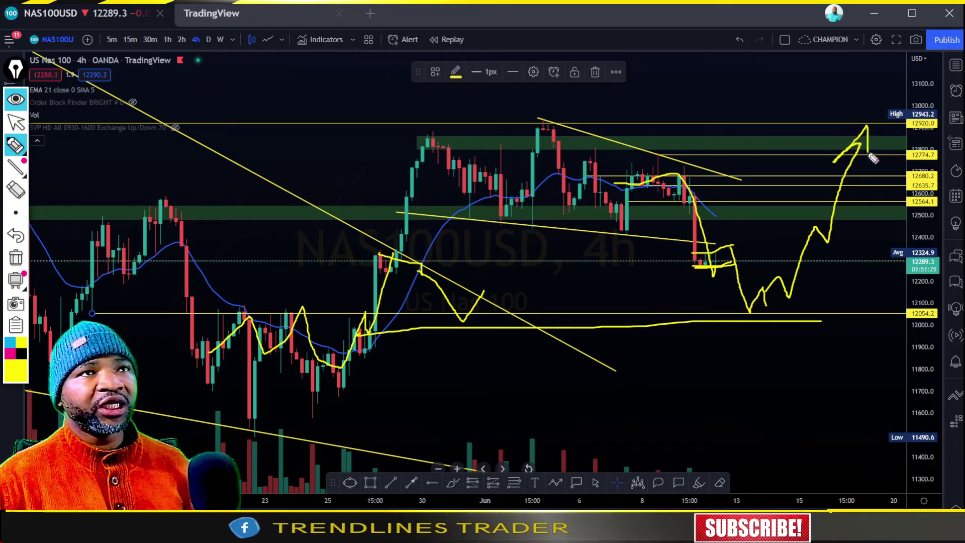
click(14, 142)
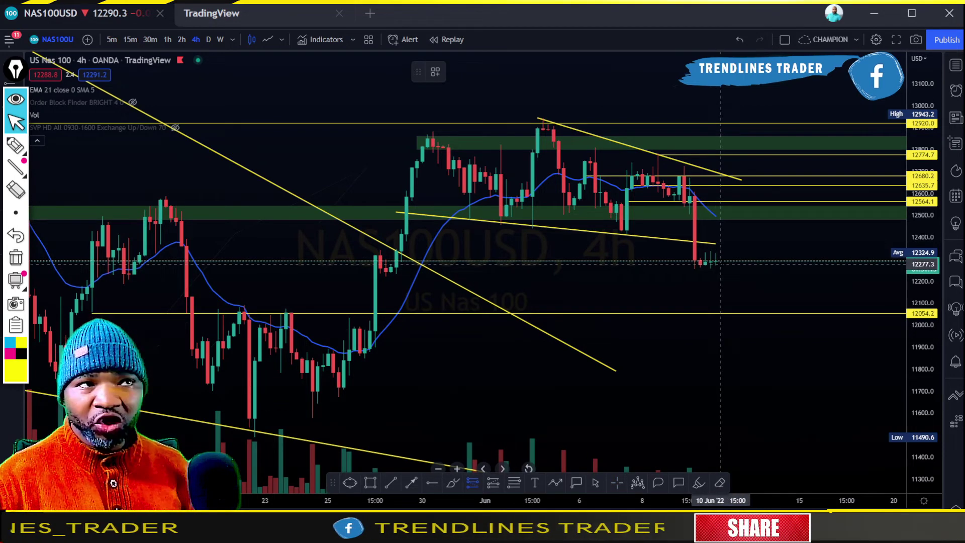
Place a short position at the latest candle with a 66.6-point stop and 12058.6 target
click(721, 263)
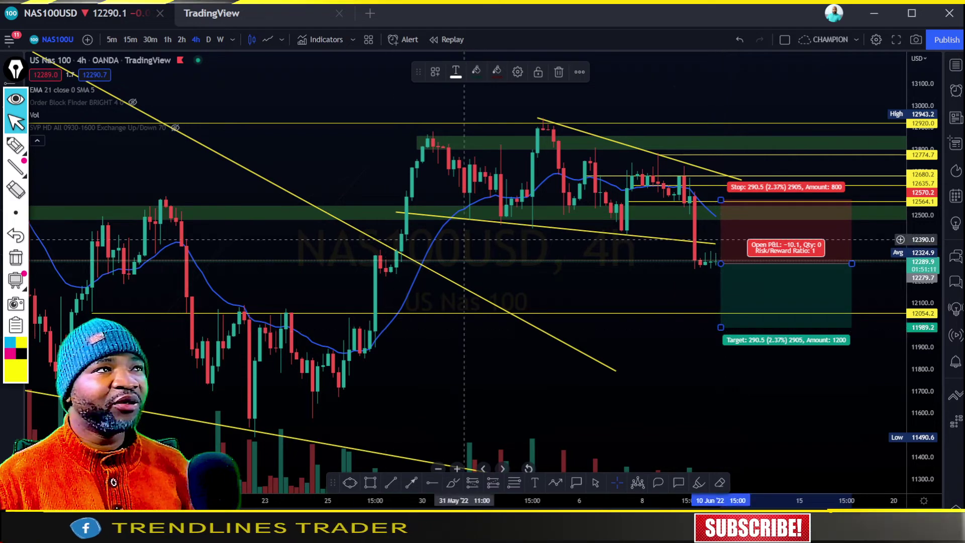
drag(928, 398, 912, 299)
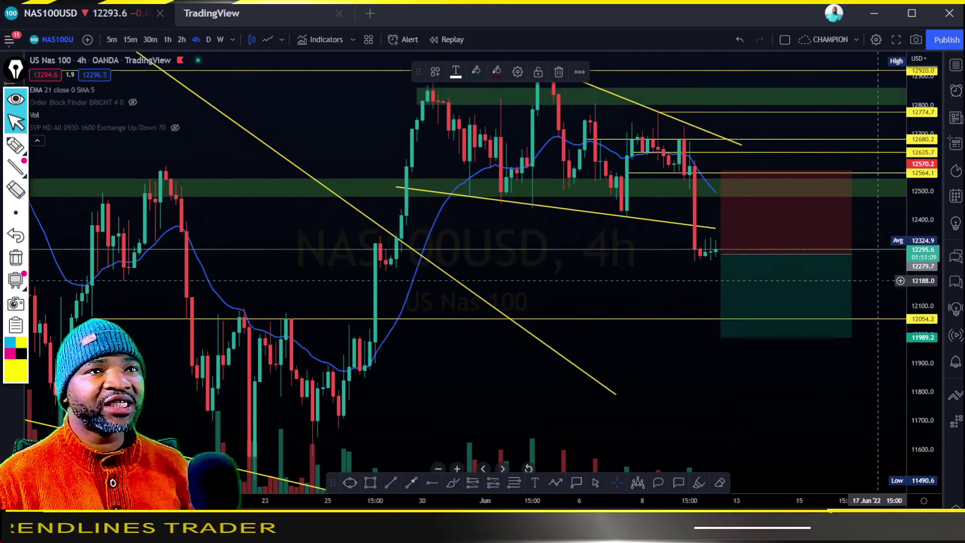
drag(879, 345, 853, 422)
drag(920, 449, 858, 395)
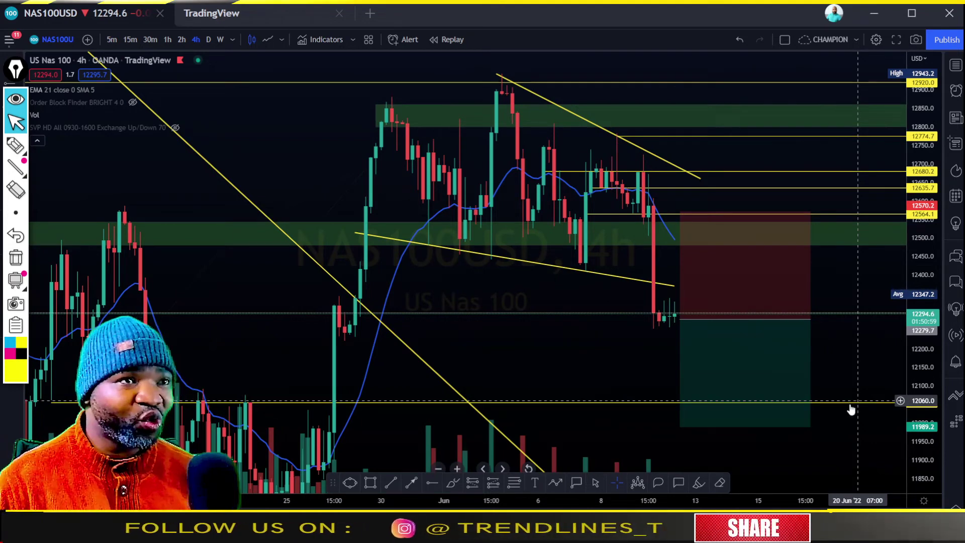
click(718, 316)
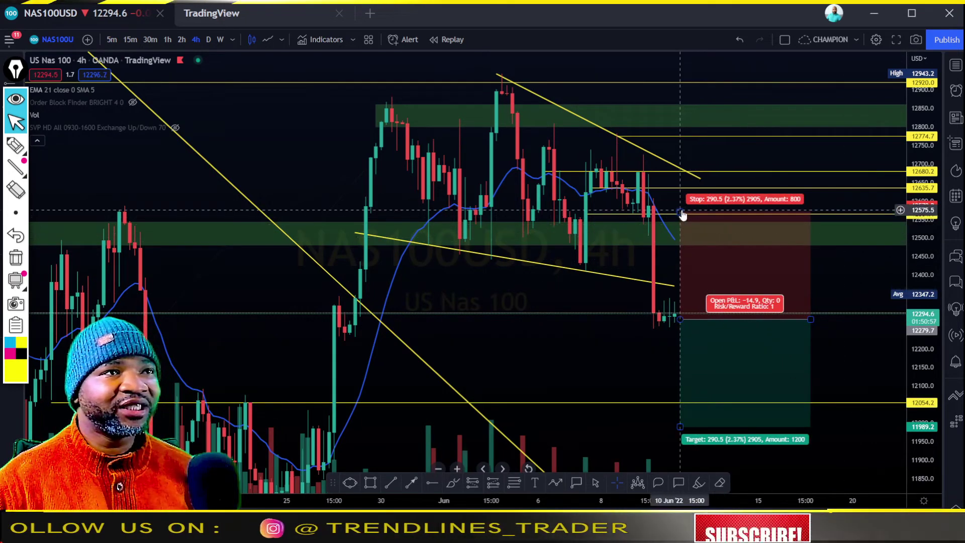
drag(682, 213, 694, 295)
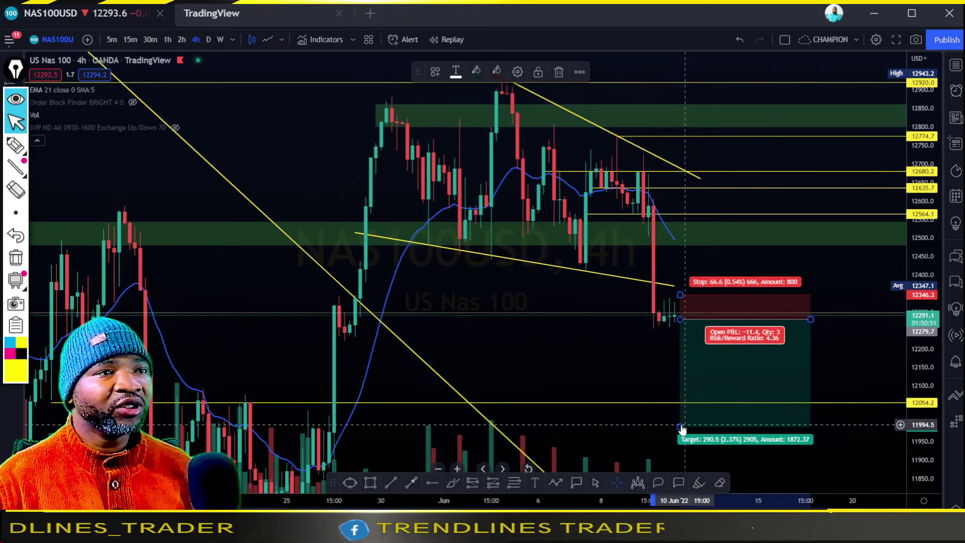
drag(680, 426, 677, 401)
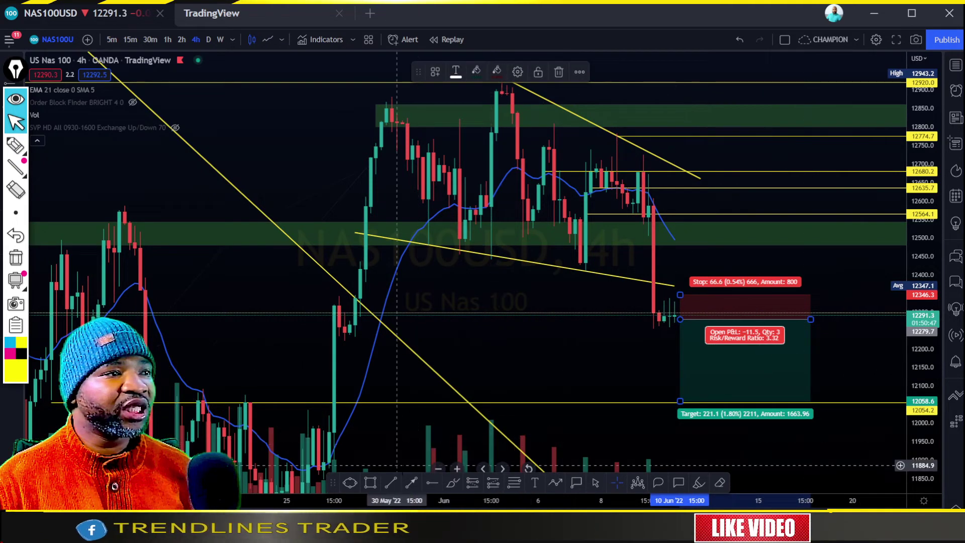
Sketch a marker path down to the target, then clear it
click(16, 145)
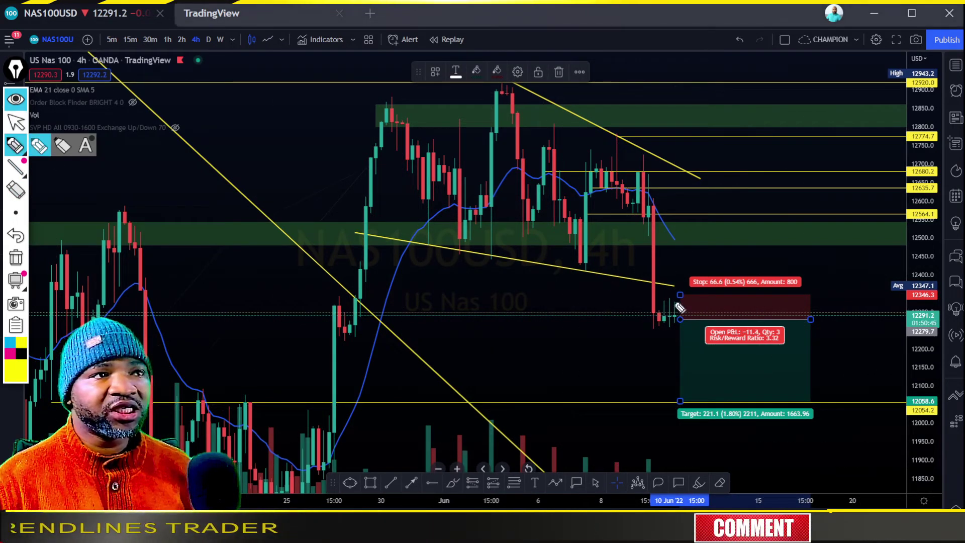
drag(660, 302, 666, 324)
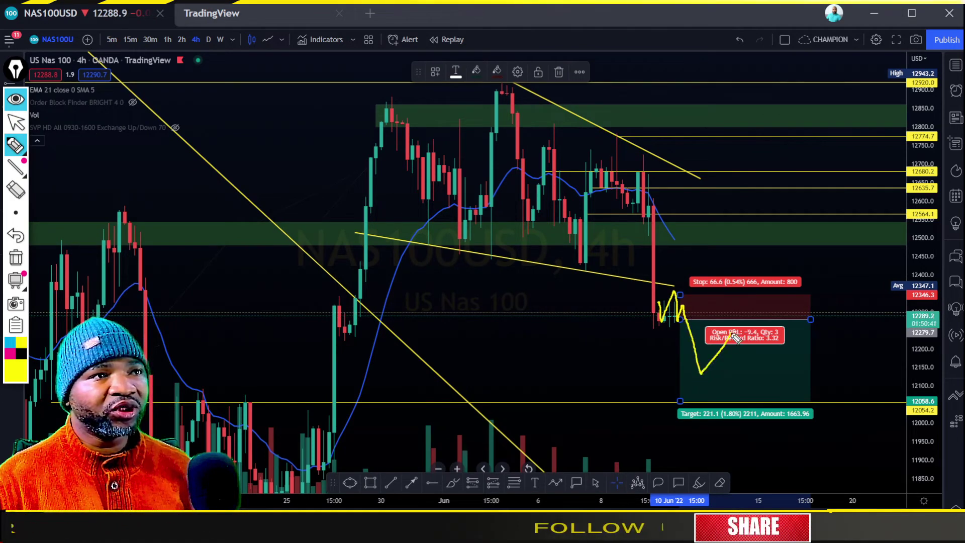
drag(752, 391, 754, 399)
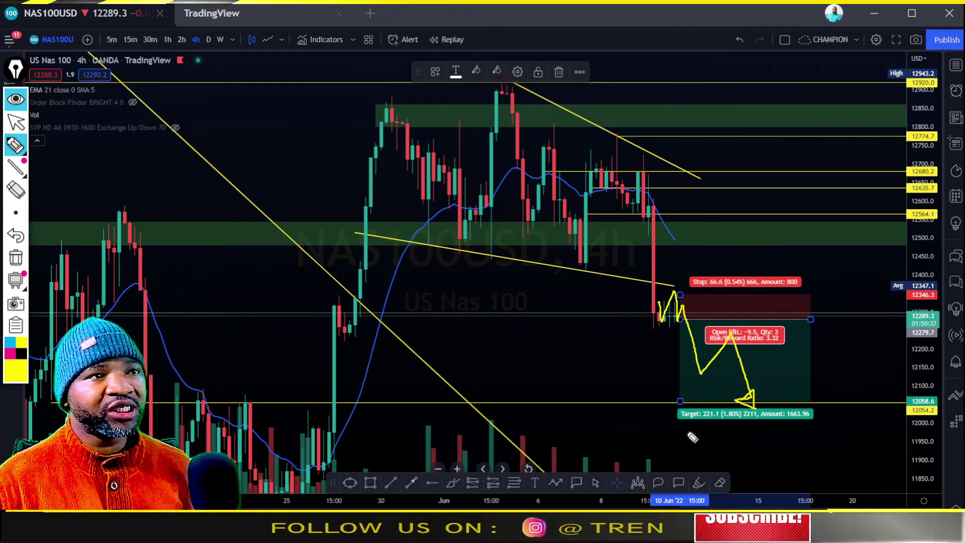
click(15, 257)
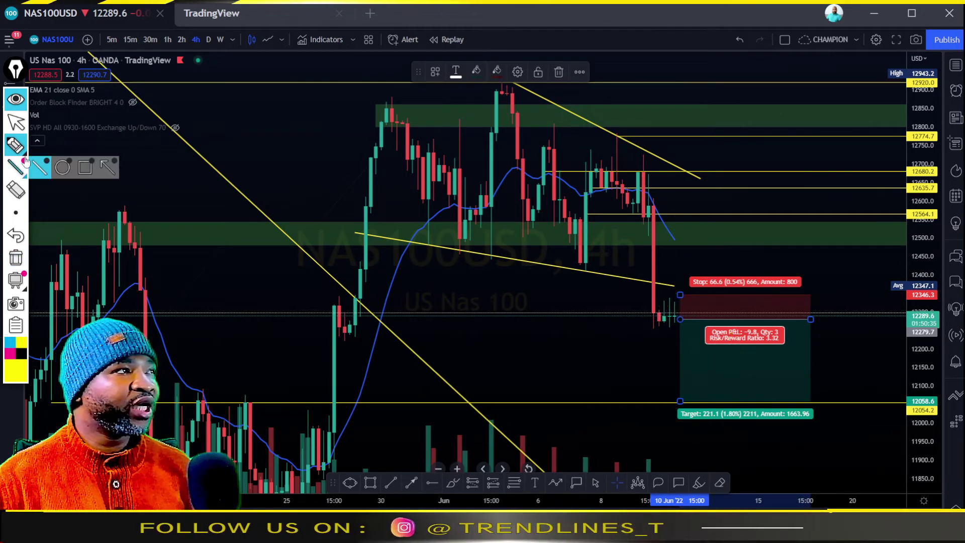
click(16, 122)
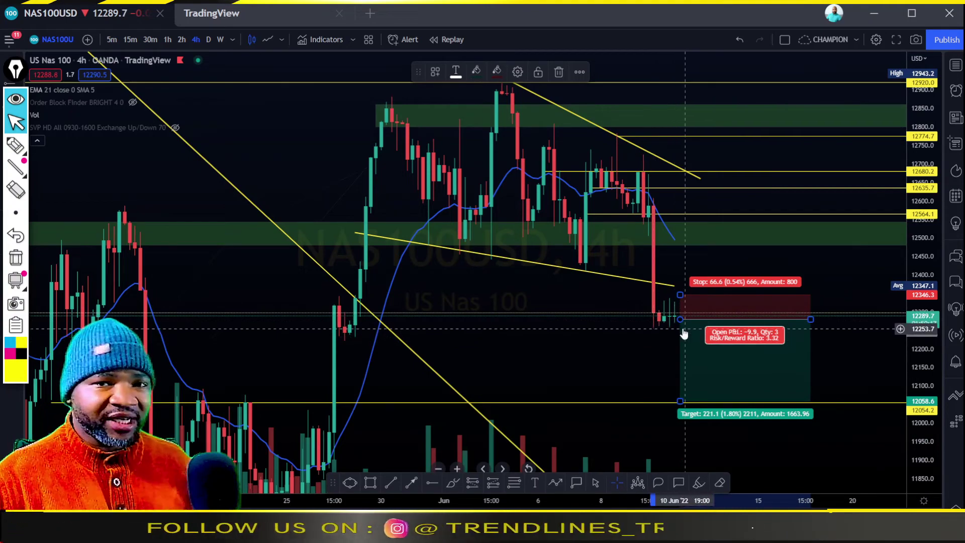
Pan the chart up slightly and open the watchlist panel
scroll(910, 321, up, 3)
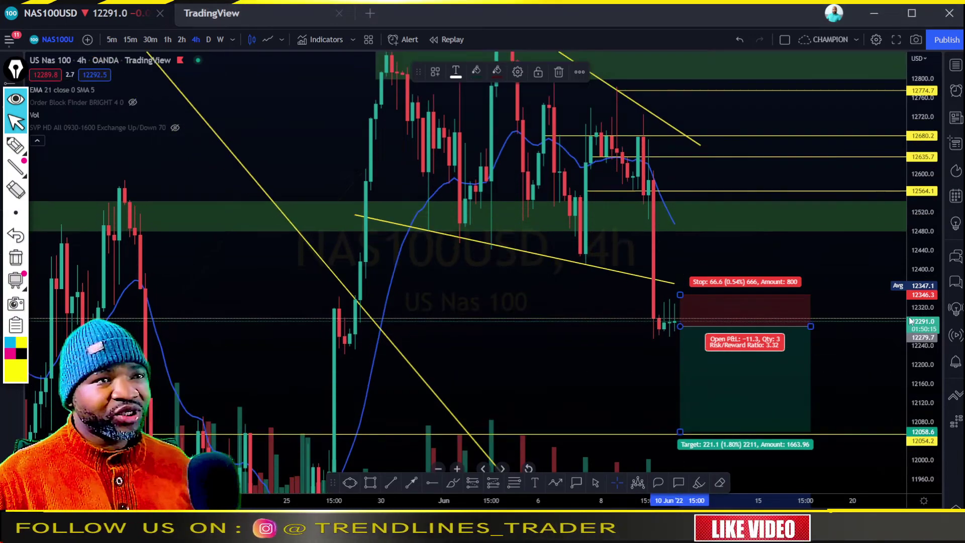
drag(345, 373, 337, 348)
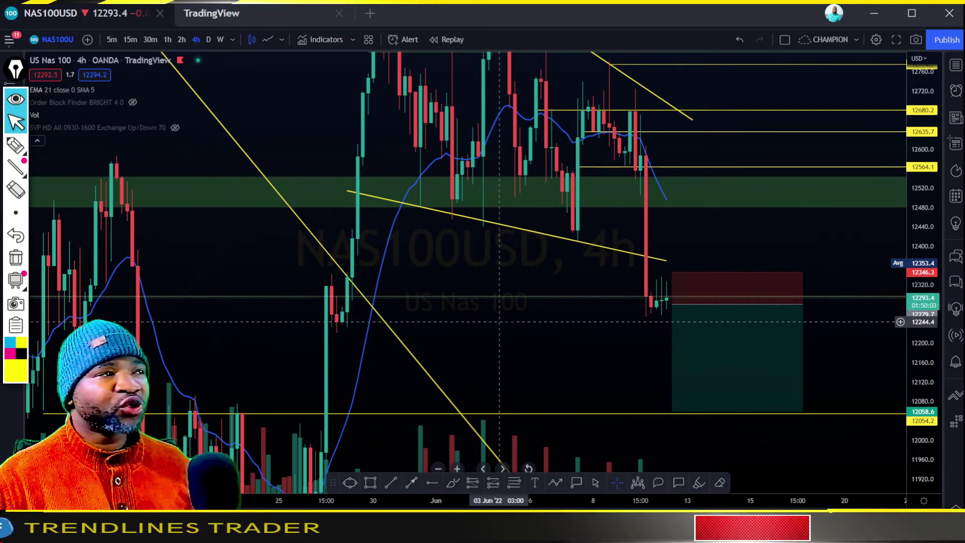
click(15, 145)
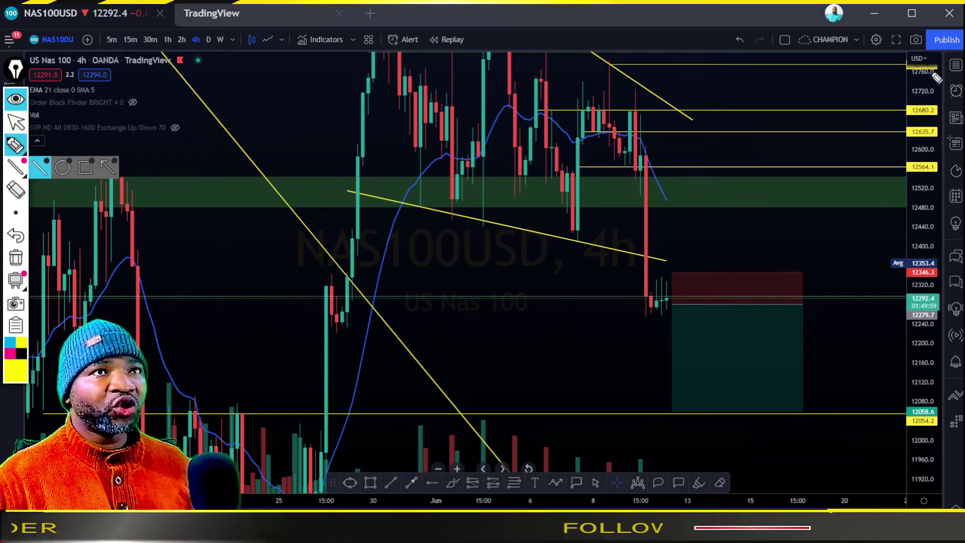
click(14, 123)
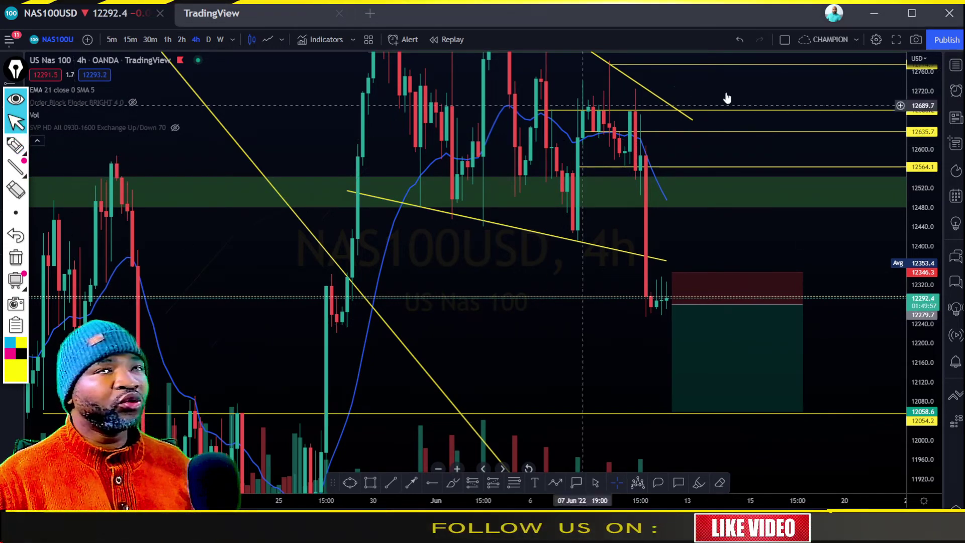
click(956, 65)
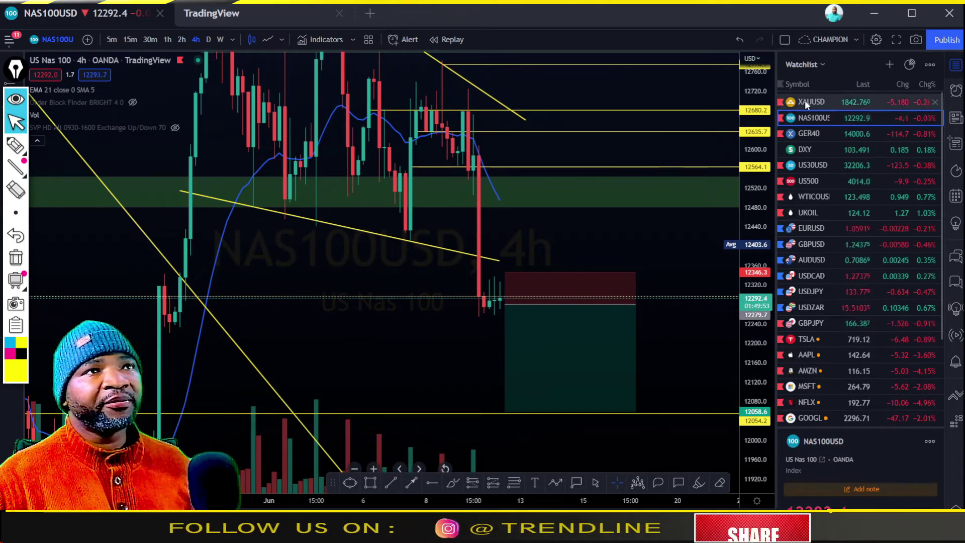
Switch the chart to XAUUSD, close the watchlist, and rescale the gold chart
click(805, 101)
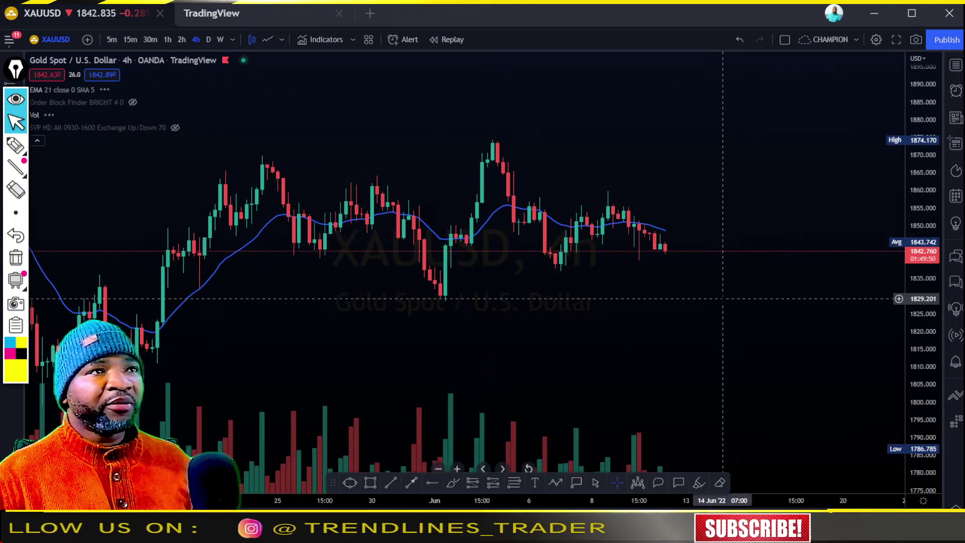
click(956, 65)
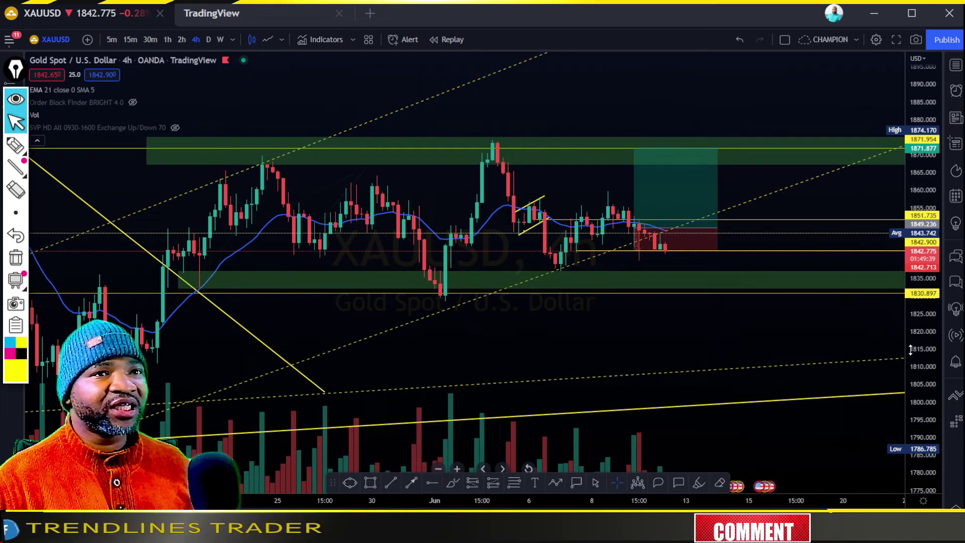
drag(911, 349, 911, 342)
drag(841, 332, 837, 406)
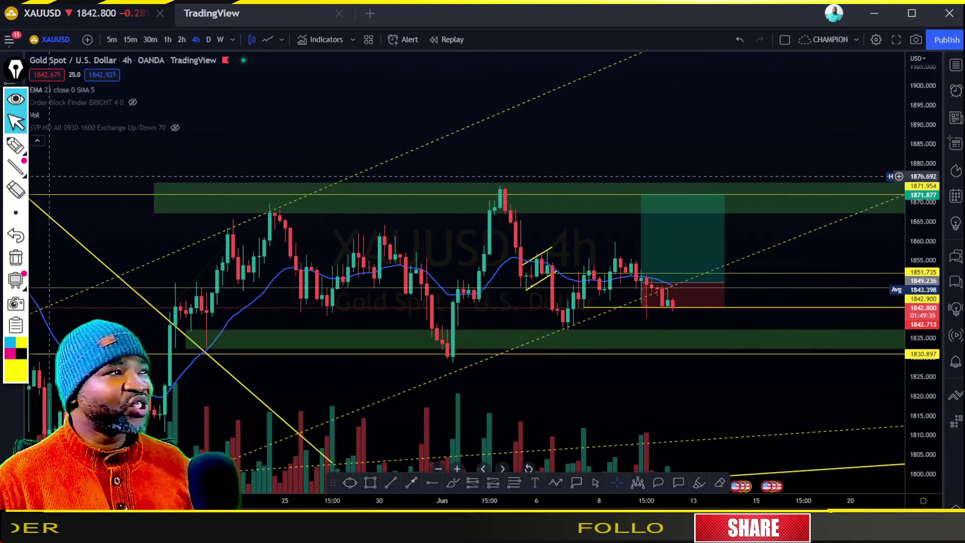
Draw a yellow rising channel stroke on the gold chart, then clear it
click(15, 145)
mouse_move(487, 359)
mouse_down()
mouse_move(769, 246)
mouse_move(583, 314)
mouse_move(422, 391)
mouse_up()
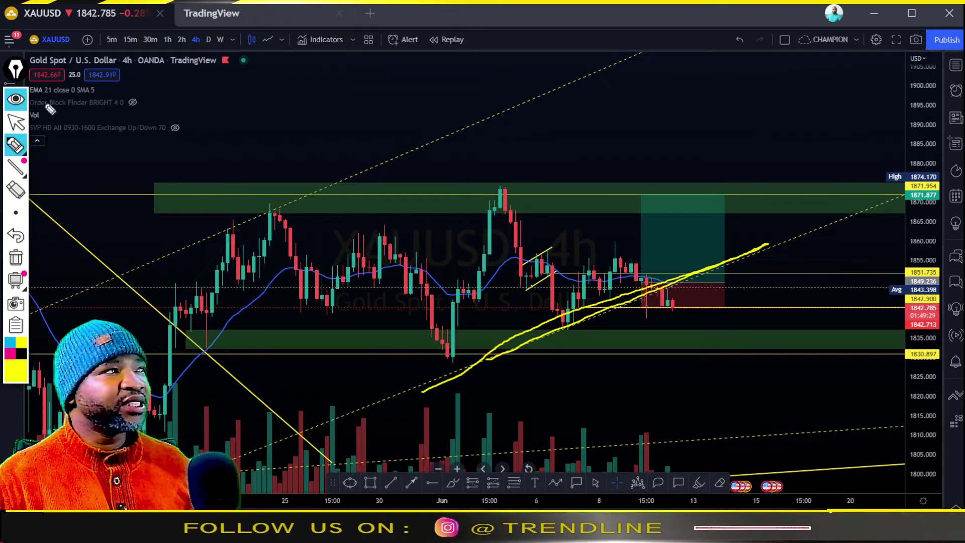
click(17, 123)
click(15, 257)
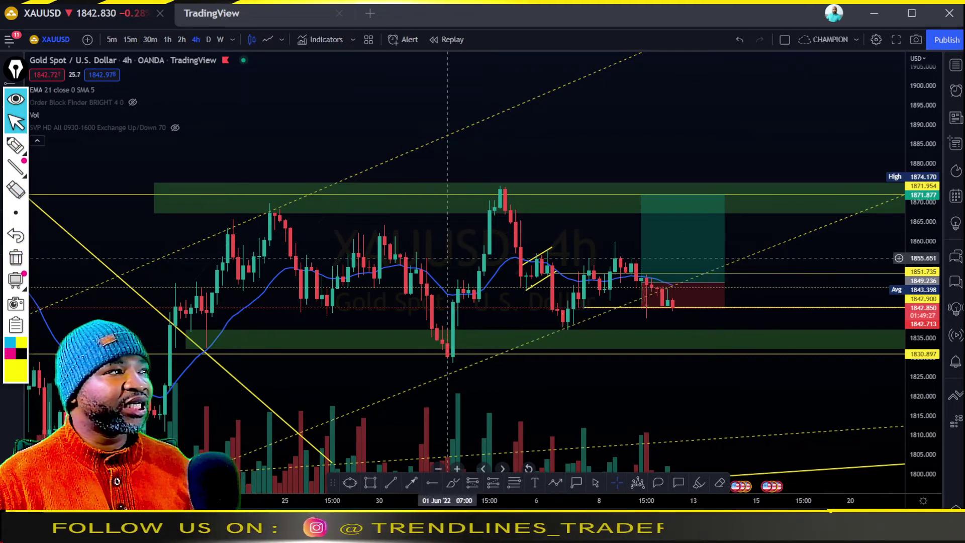
Widen the candles and zoom the price range around the recent June bars
drag(684, 499, 510, 505)
drag(513, 402, 662, 410)
drag(923, 420, 923, 390)
drag(689, 456, 744, 467)
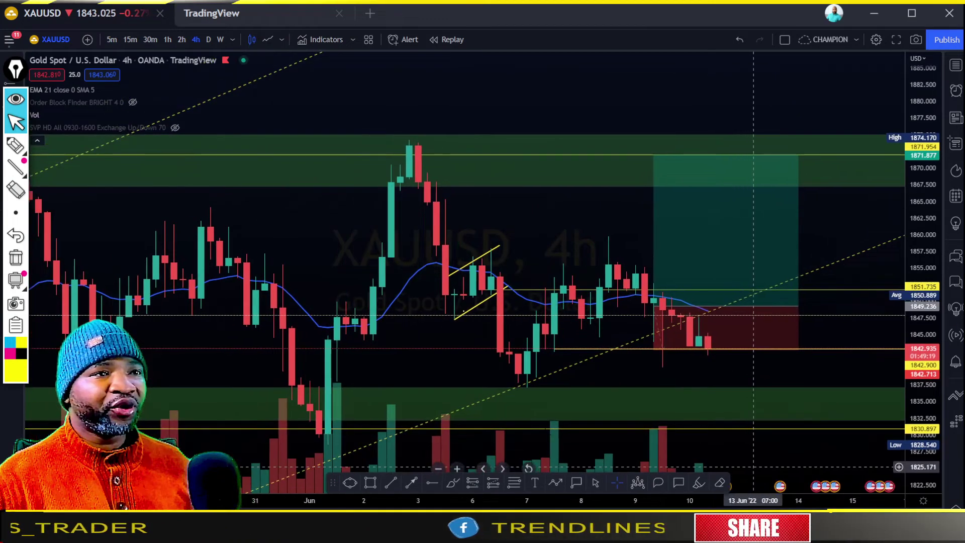
Highlight the latest decline and circle the trendline-breaking candles, then clear the marks
click(16, 150)
click(39, 146)
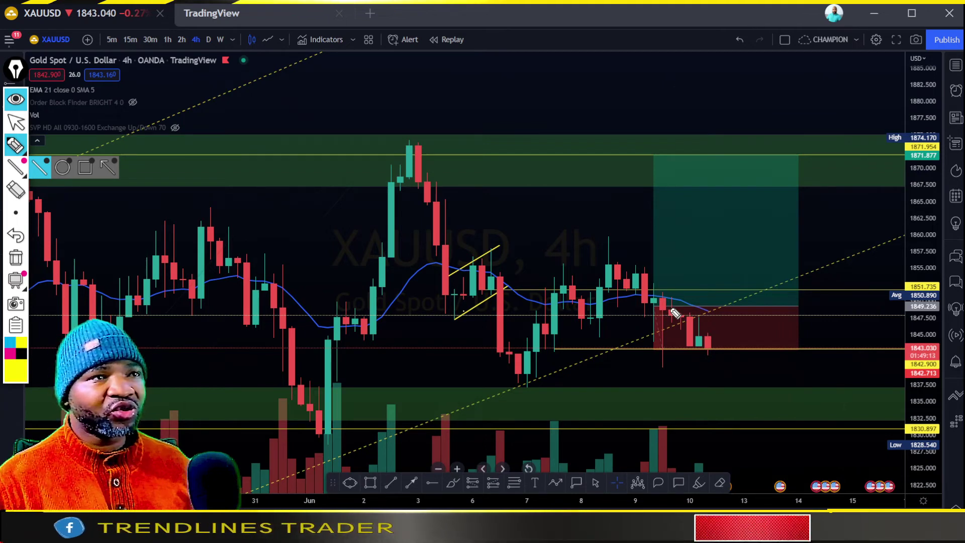
drag(679, 303, 698, 346)
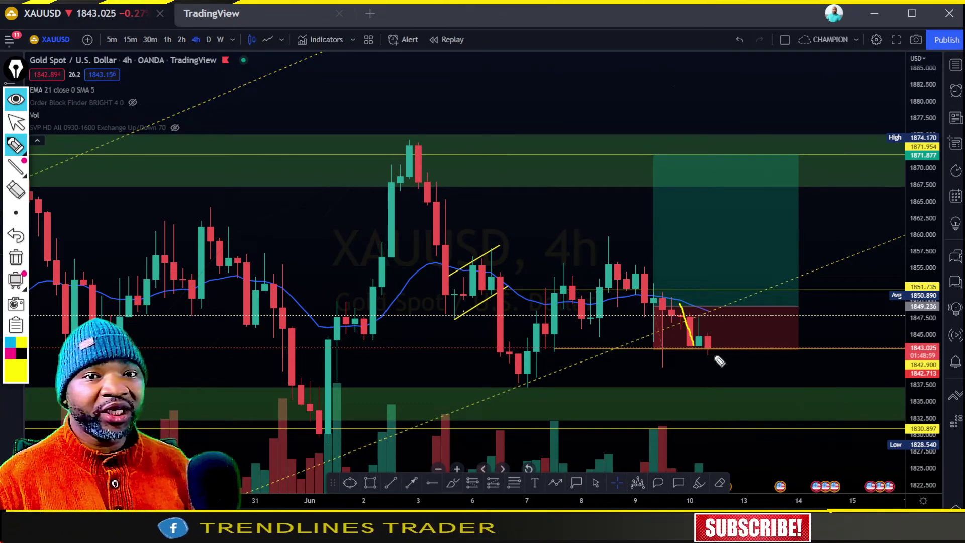
click(23, 146)
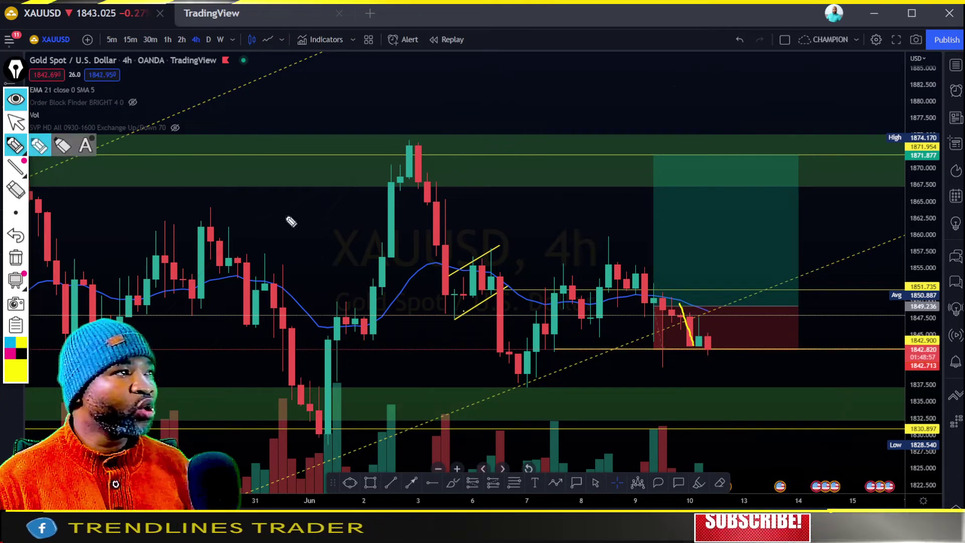
mouse_move(668, 295)
mouse_down()
mouse_move(650, 327)
mouse_move(666, 348)
mouse_up()
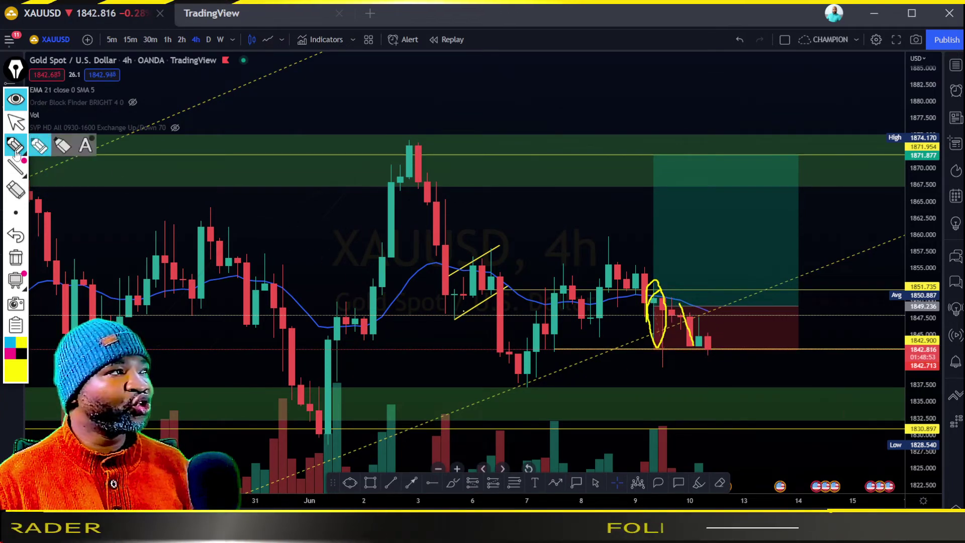
click(17, 257)
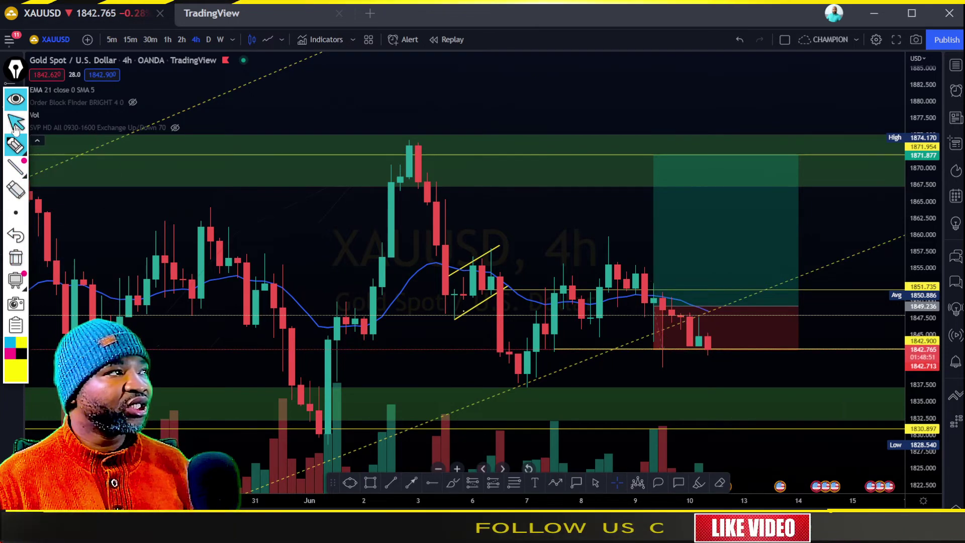
Zoom in on the 7–10 June candles and inspect the long position's target and stop
drag(694, 500, 553, 500)
drag(497, 362, 611, 376)
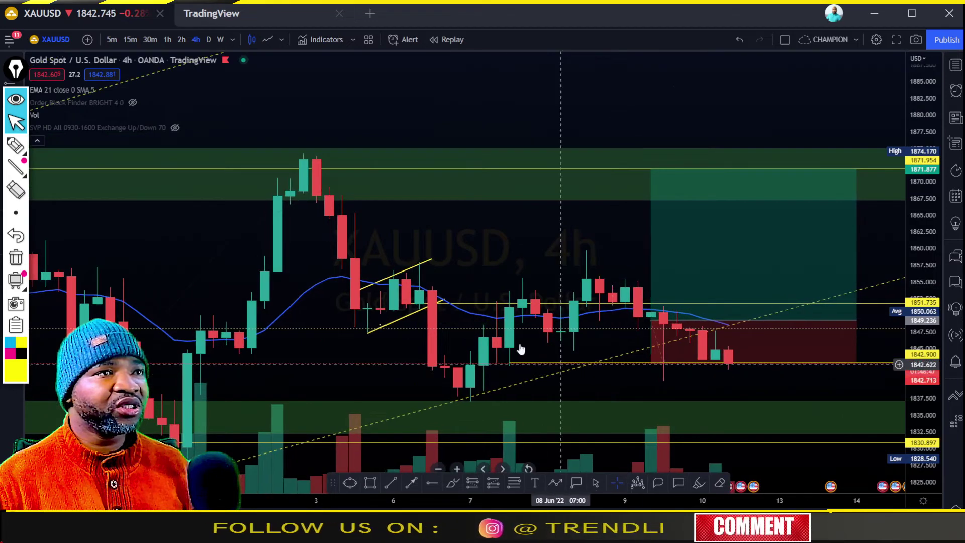
click(670, 335)
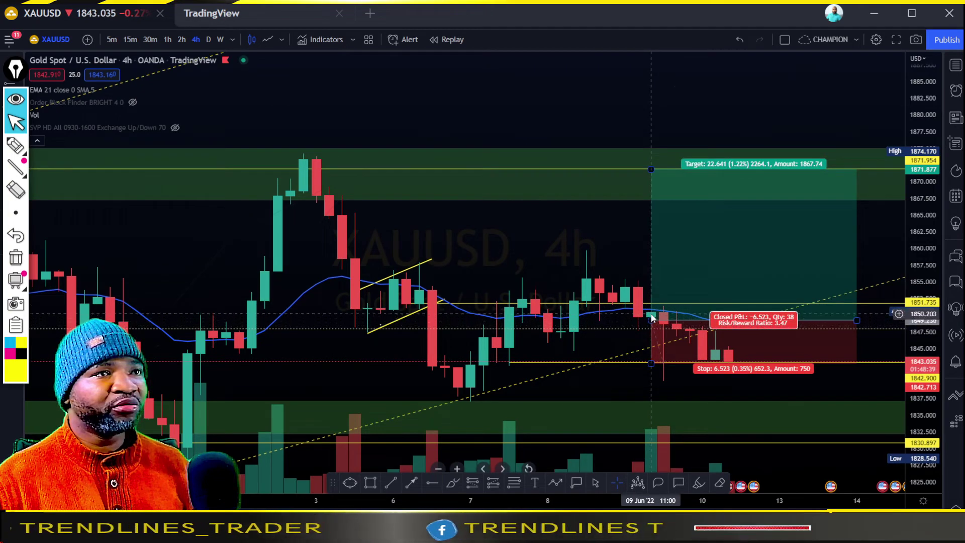
drag(548, 500, 830, 443)
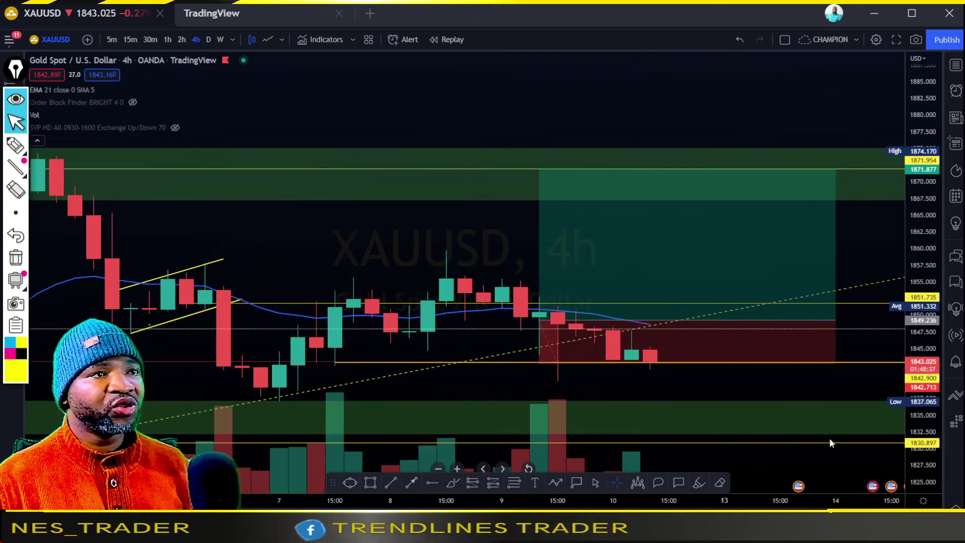
drag(931, 424, 930, 410)
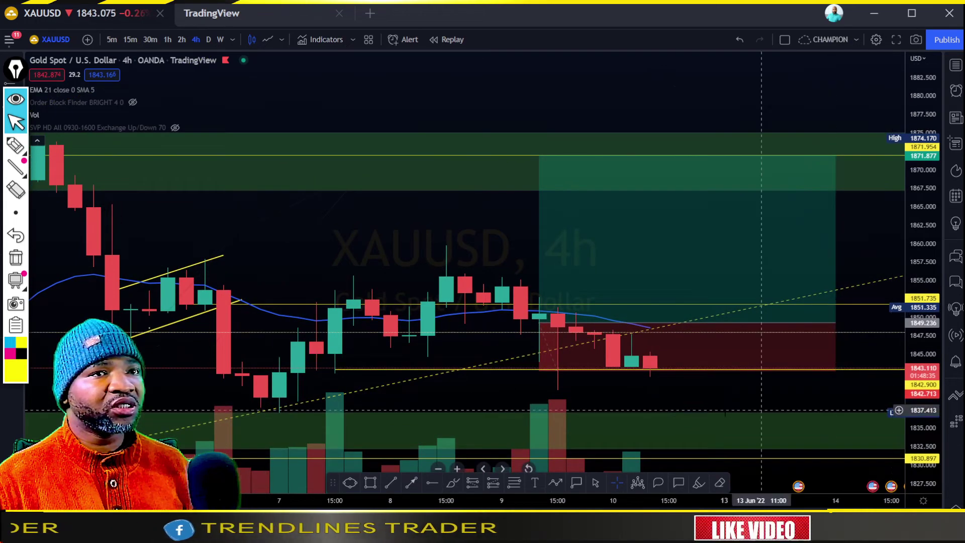
drag(724, 395, 784, 327)
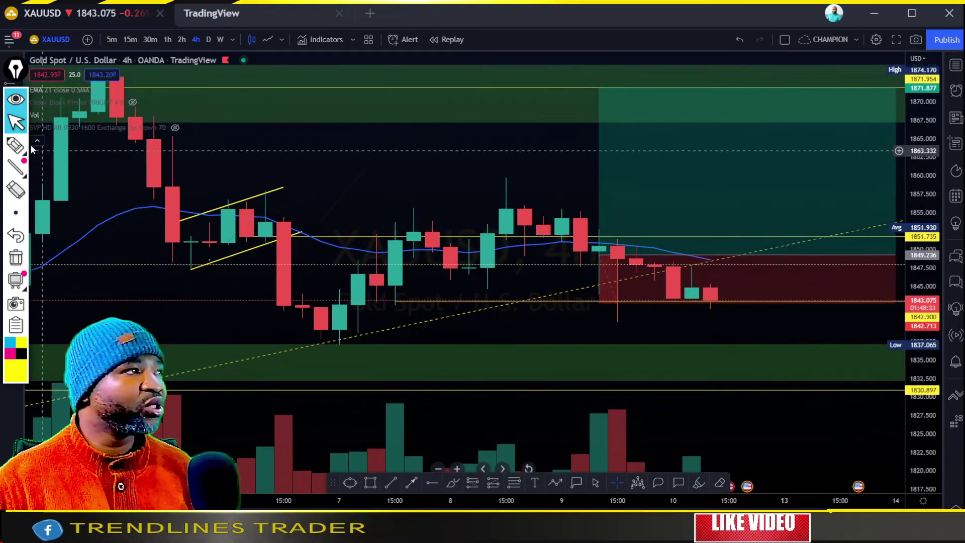
Mark the 9 June breakout, the rising trendline toward 1855, and a spike, then erase them
click(15, 145)
drag(589, 224, 604, 226)
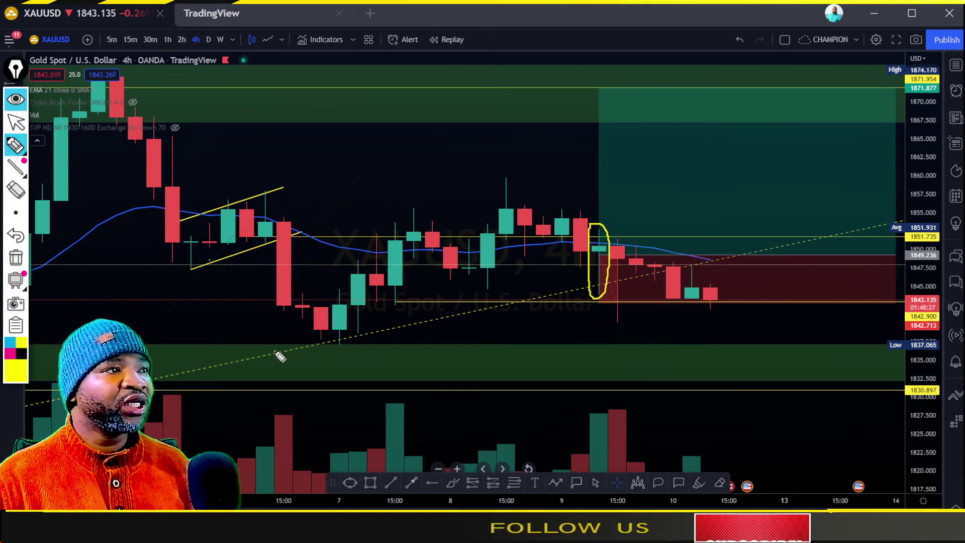
drag(275, 352, 373, 337)
mouse_move(483, 320)
mouse_down()
mouse_move(575, 288)
mouse_move(868, 230)
mouse_move(883, 213)
mouse_up()
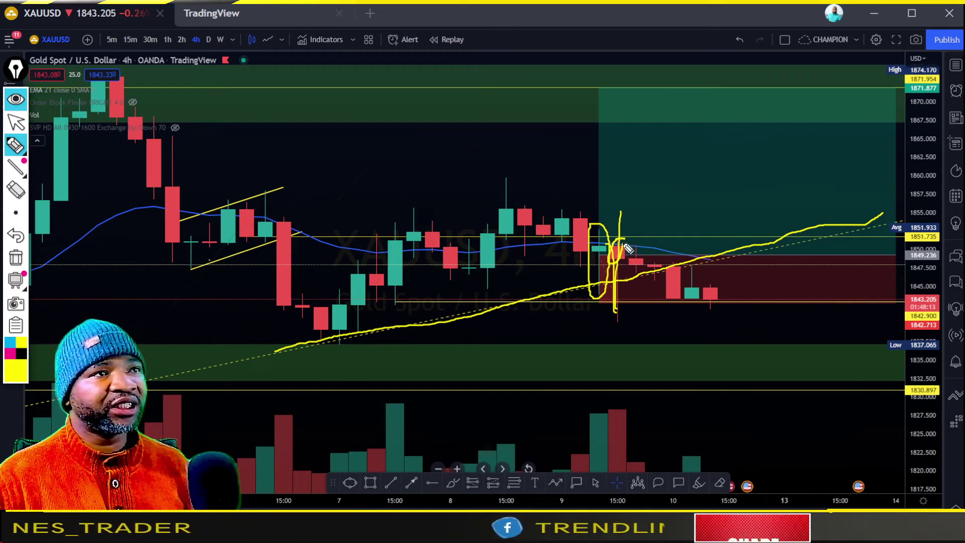
drag(627, 248, 738, 332)
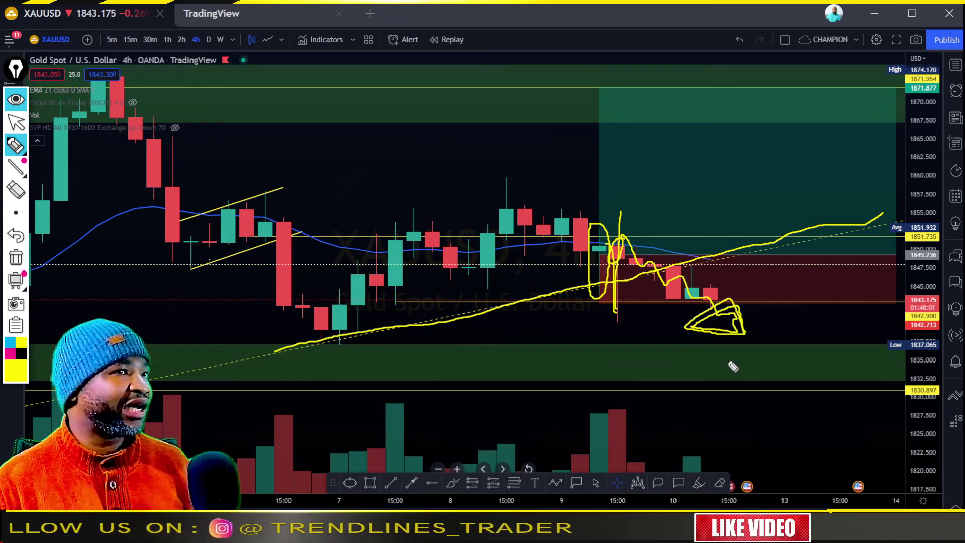
click(16, 257)
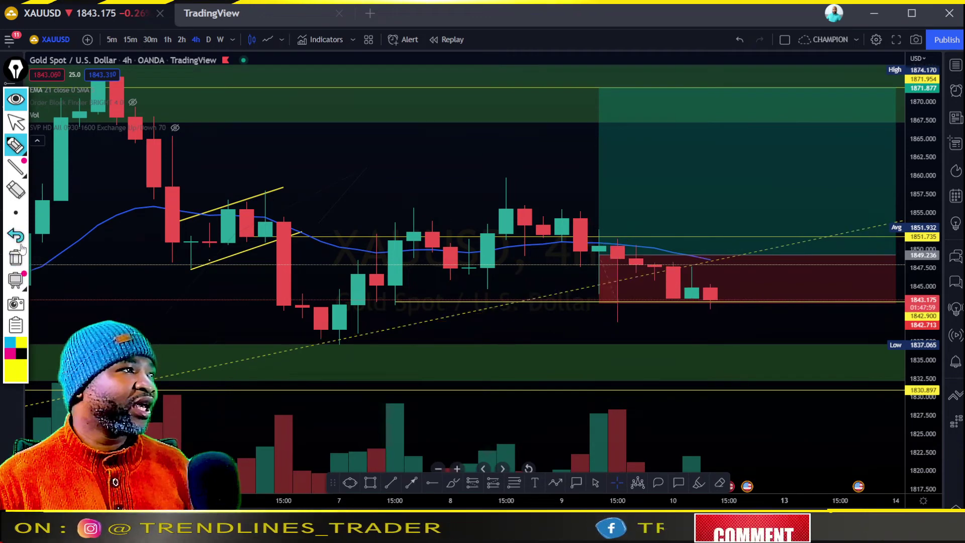
mouse_move(603, 227)
mouse_down()
mouse_move(598, 286)
mouse_move(601, 232)
mouse_up()
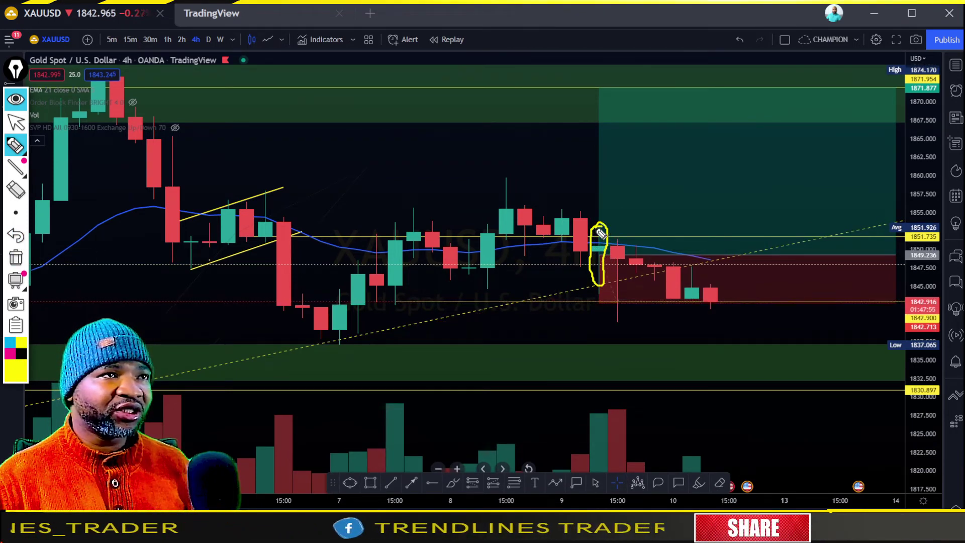
mouse_move(595, 289)
mouse_down()
mouse_move(603, 300)
mouse_move(609, 294)
mouse_up()
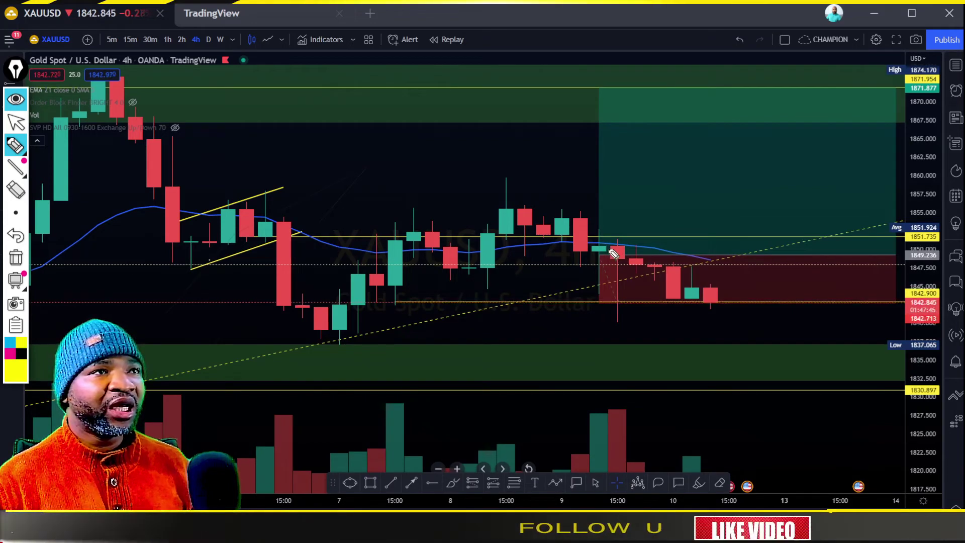
mouse_move(615, 238)
mouse_down()
mouse_move(622, 258)
mouse_move(614, 235)
mouse_up()
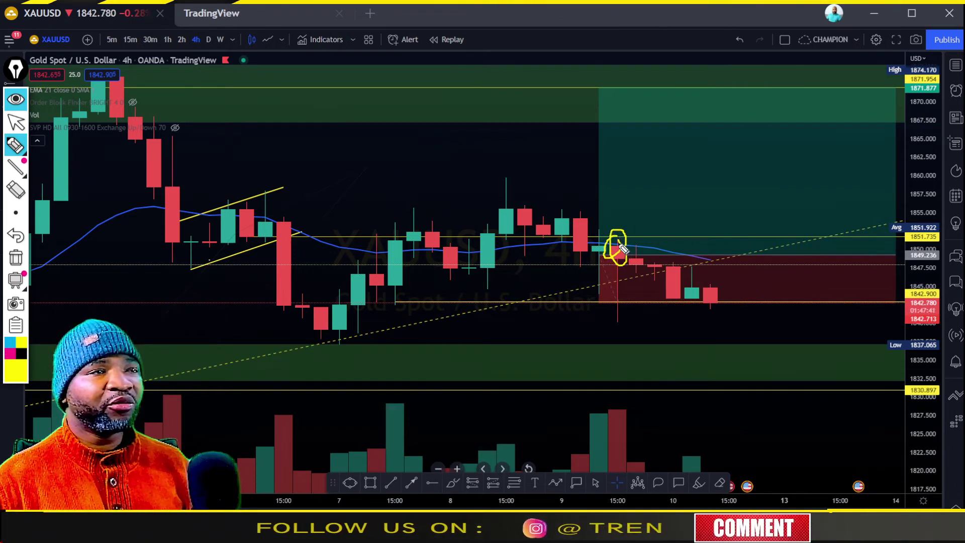
mouse_move(291, 229)
mouse_down()
mouse_move(402, 251)
mouse_move(611, 232)
mouse_move(699, 254)
mouse_up()
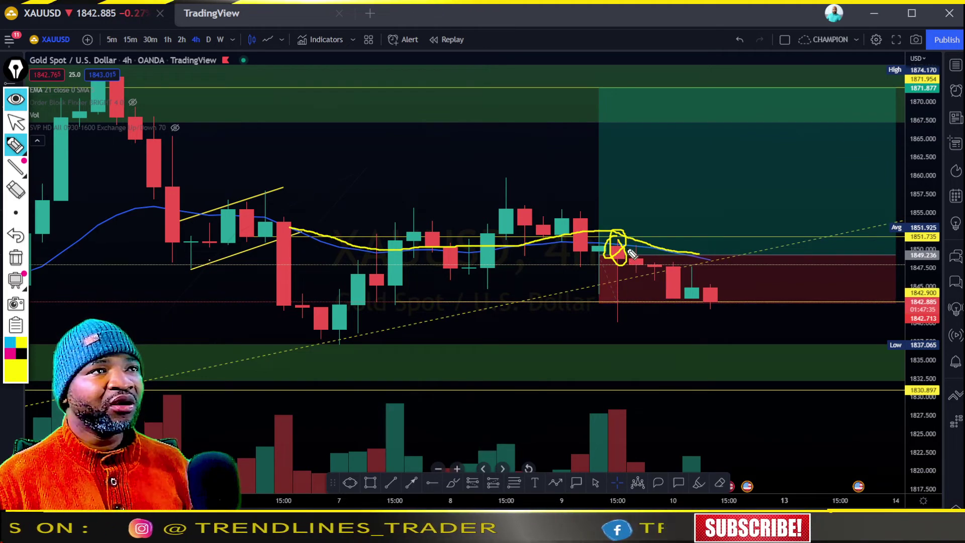
click(16, 258)
mouse_move(15, 146)
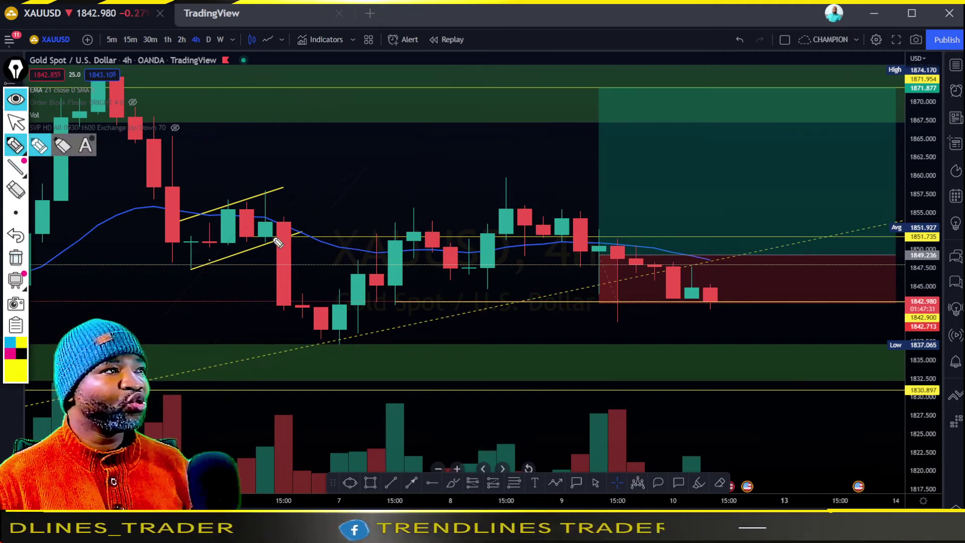
Sketch along the blue EMA, the big red drop, the rebound, and a short level line
drag(173, 203, 196, 209)
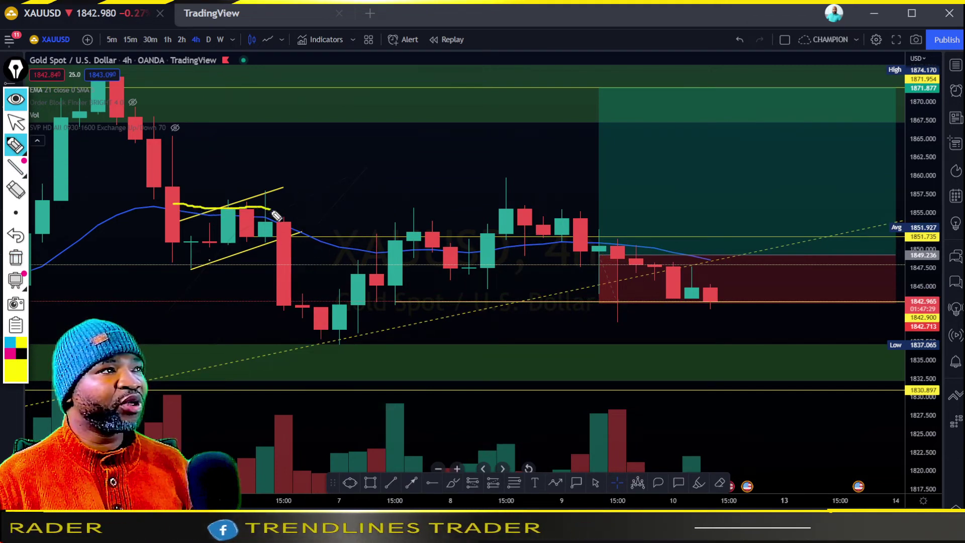
drag(276, 216, 312, 238)
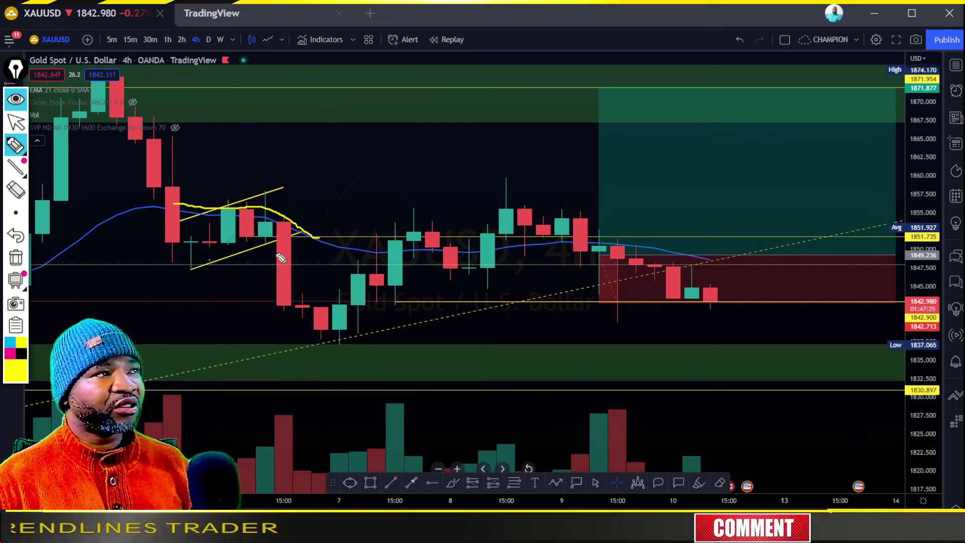
mouse_move(275, 218)
mouse_down()
mouse_move(289, 322)
mouse_move(280, 328)
mouse_up()
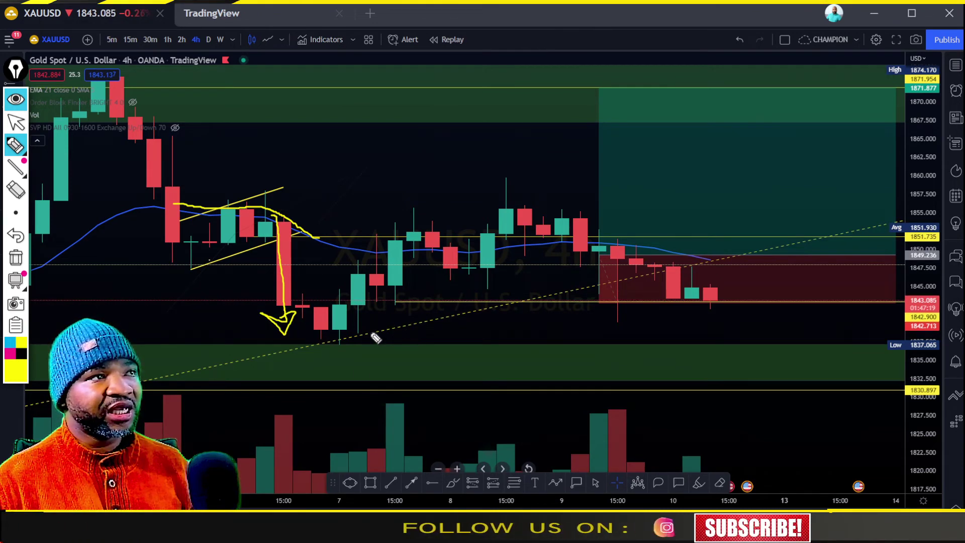
mouse_move(332, 312)
mouse_down()
mouse_move(351, 311)
mouse_move(383, 280)
mouse_up()
drag(347, 248, 407, 248)
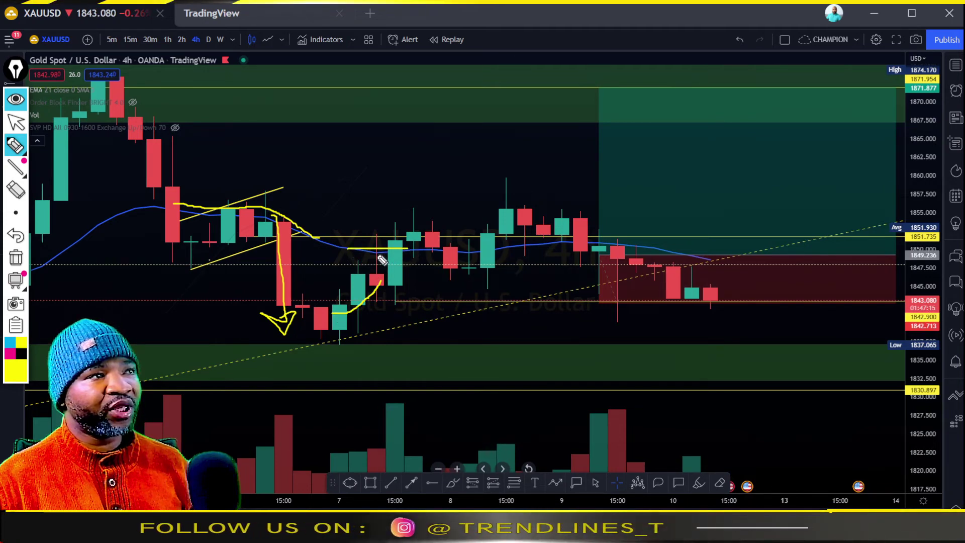
drag(329, 250, 347, 248)
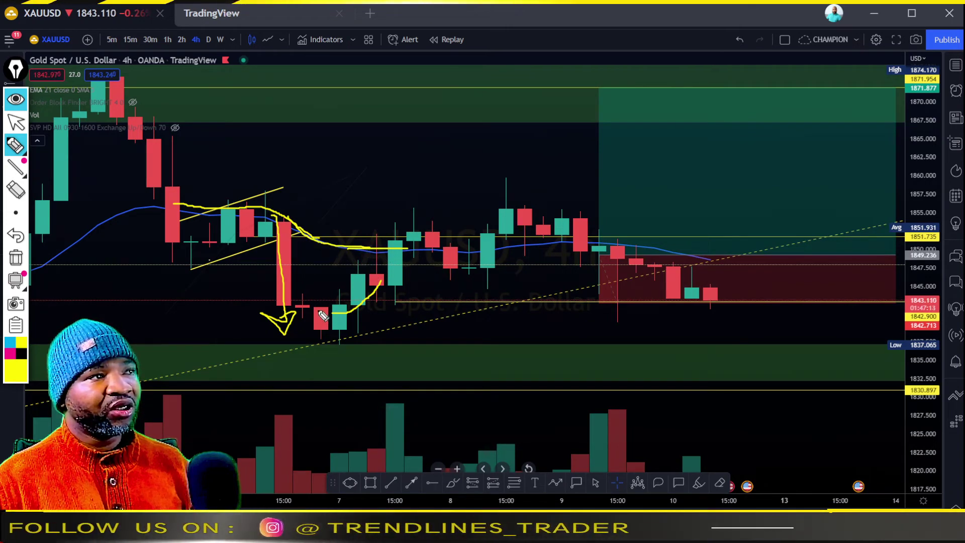
mouse_move(321, 312)
mouse_down()
mouse_move(325, 329)
mouse_move(400, 246)
mouse_up()
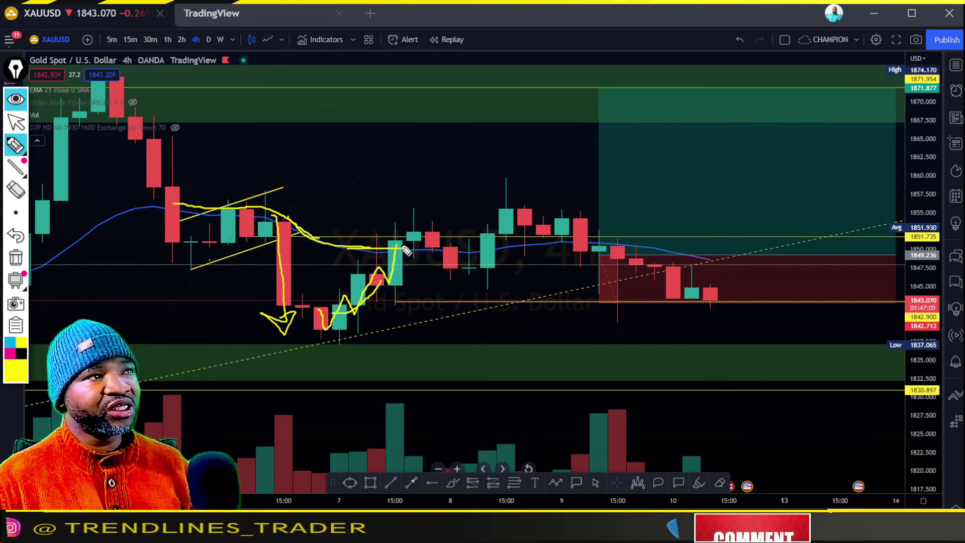
drag(401, 263, 498, 245)
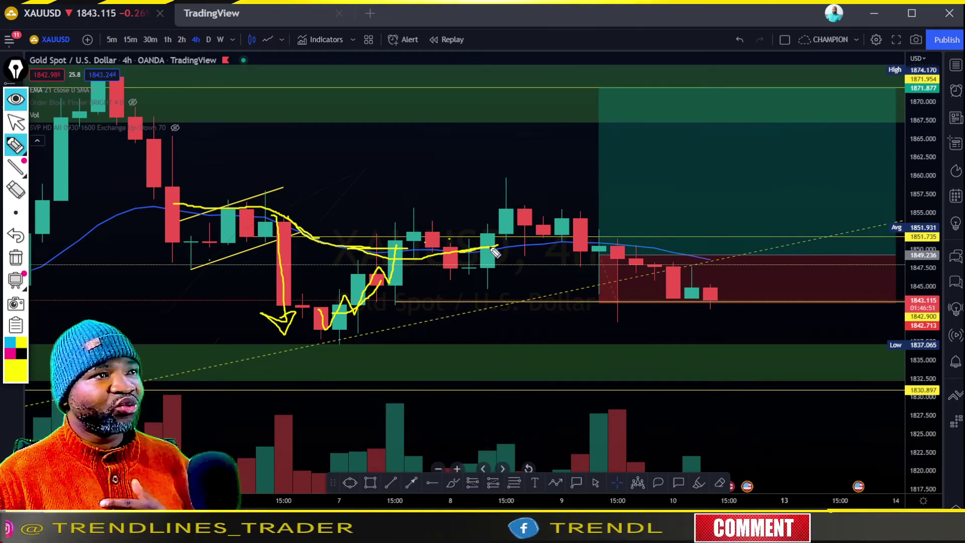
Circle the latest candles, sketch bullish and bearish paths, underline 1842.9, then clear all sketches
drag(495, 251, 529, 244)
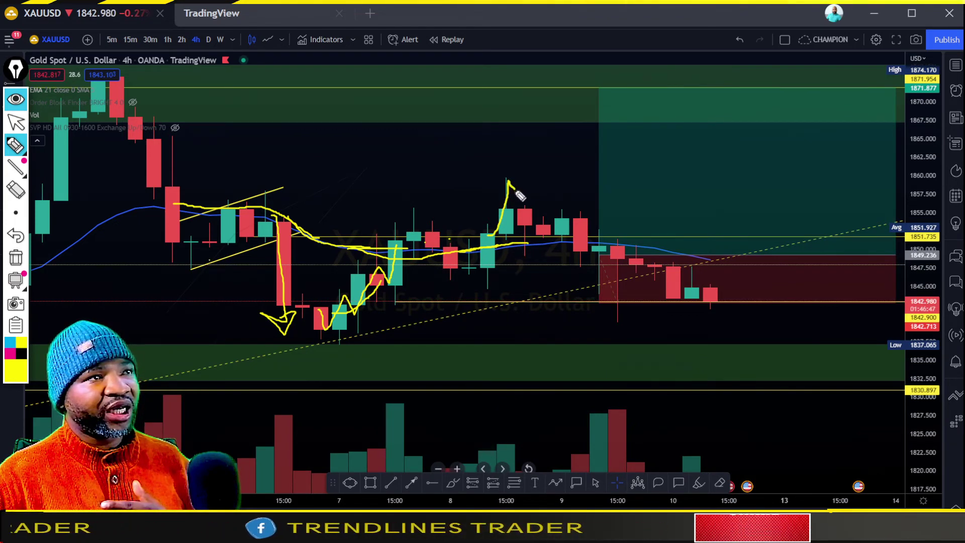
mouse_move(520, 195)
mouse_down()
mouse_move(537, 227)
mouse_move(600, 232)
mouse_up()
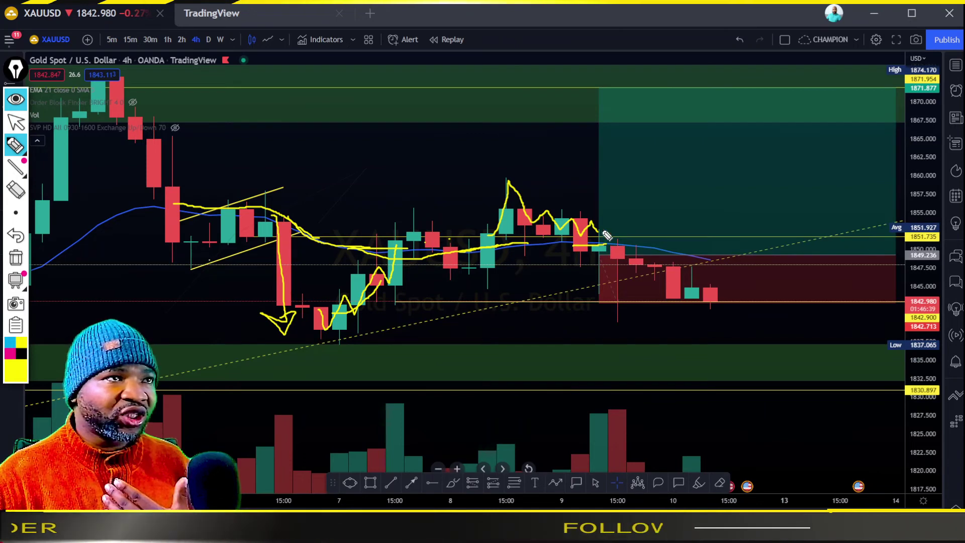
mouse_move(602, 230)
mouse_down()
mouse_move(592, 252)
mouse_move(615, 263)
mouse_move(610, 242)
mouse_up()
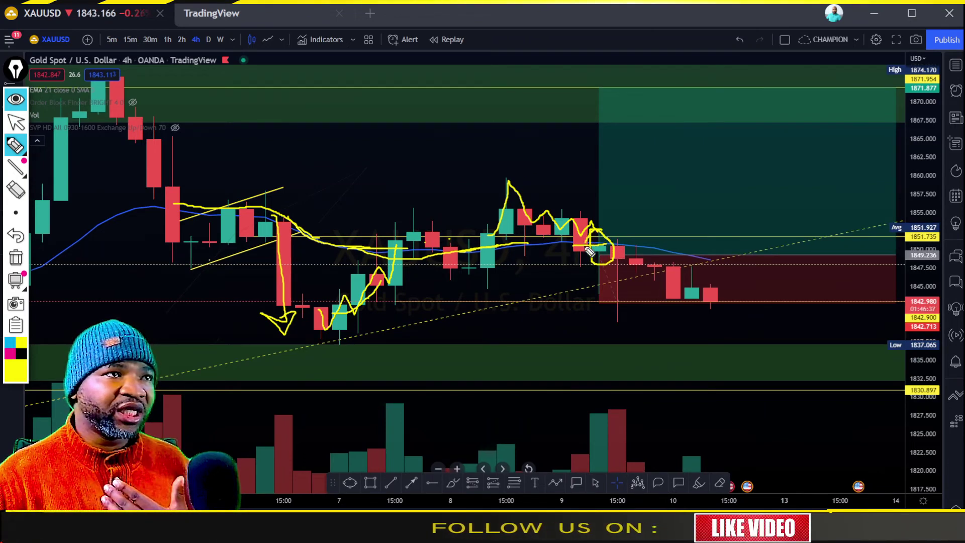
mouse_move(596, 289)
mouse_down()
mouse_move(614, 263)
mouse_move(601, 229)
mouse_up()
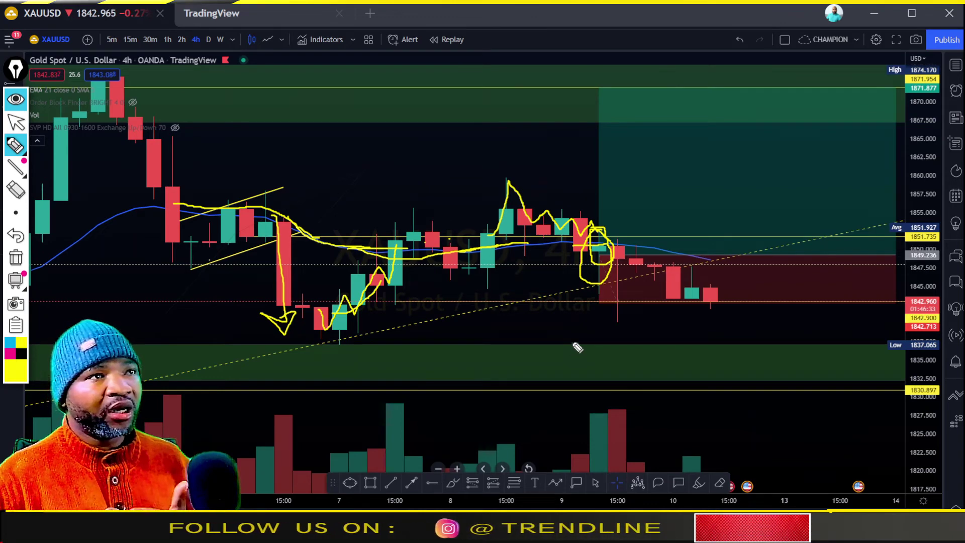
mouse_move(614, 252)
mouse_down()
mouse_move(628, 173)
mouse_move(622, 183)
mouse_up()
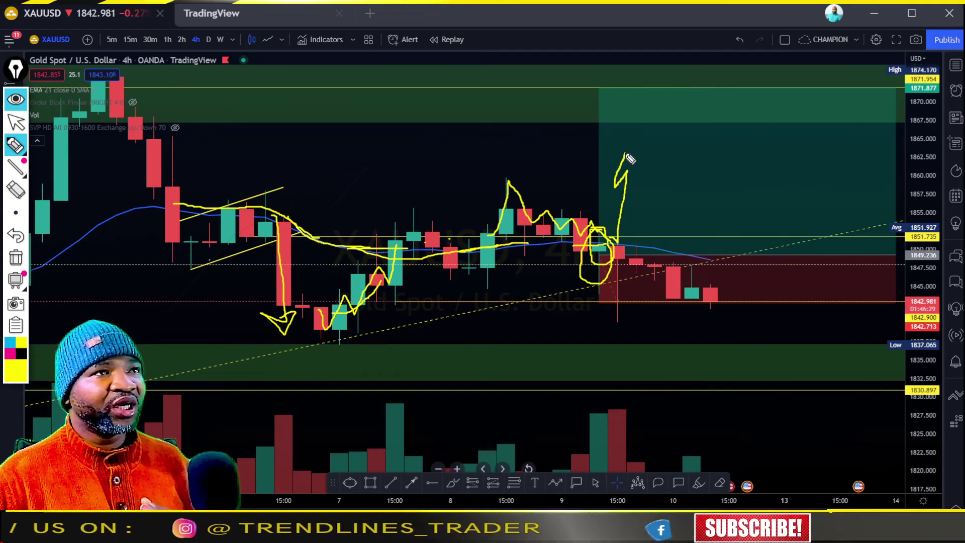
mouse_move(626, 253)
mouse_down()
mouse_move(638, 338)
mouse_move(645, 330)
mouse_up()
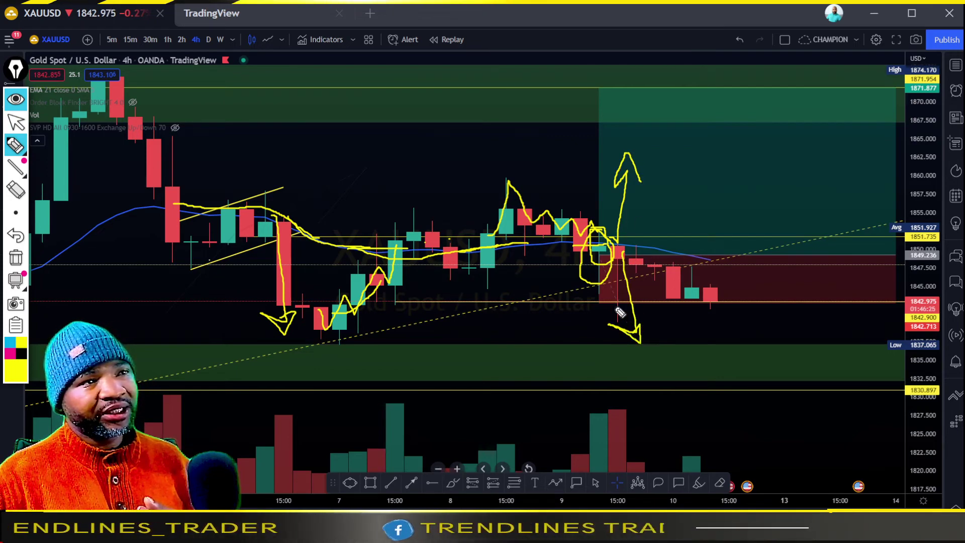
mouse_move(594, 303)
mouse_down()
mouse_move(539, 307)
mouse_move(702, 304)
mouse_move(425, 302)
mouse_up()
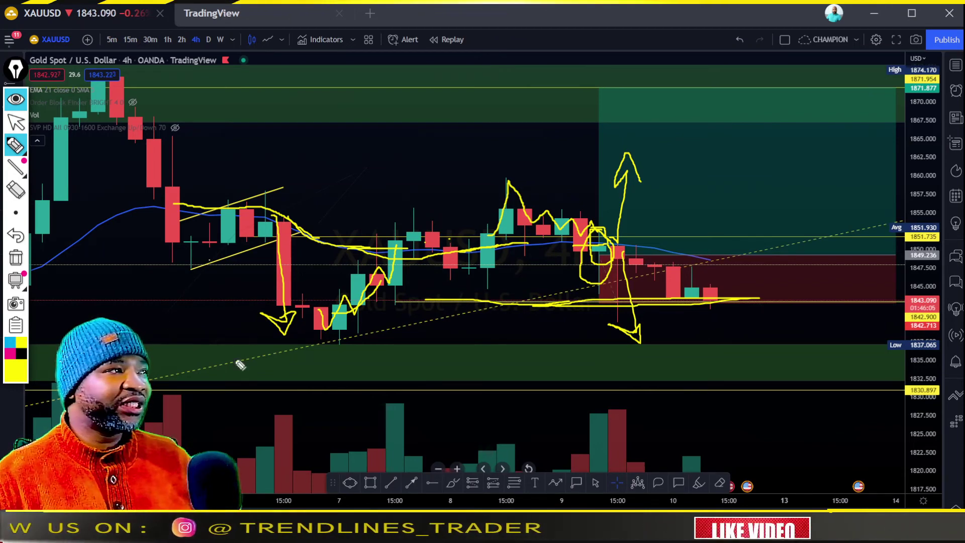
click(16, 257)
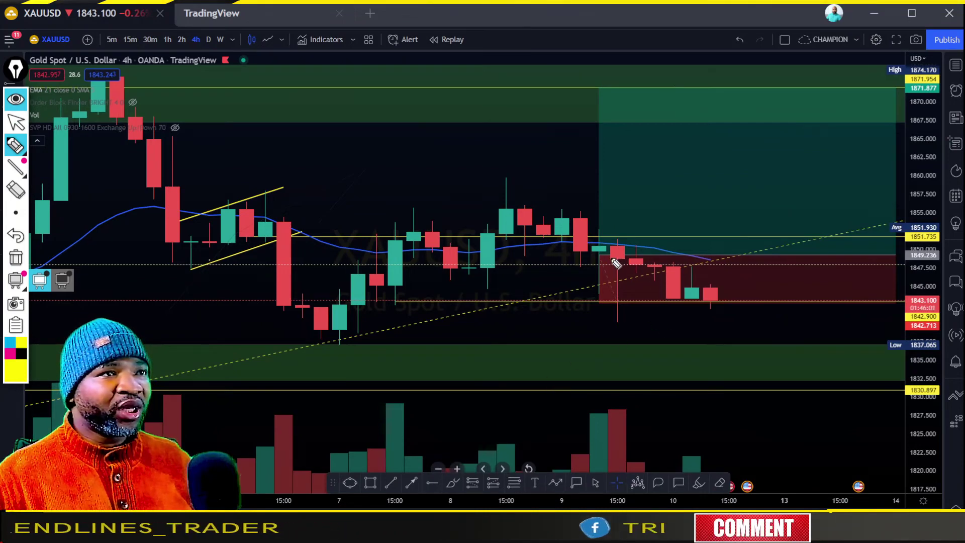
drag(383, 305, 764, 307)
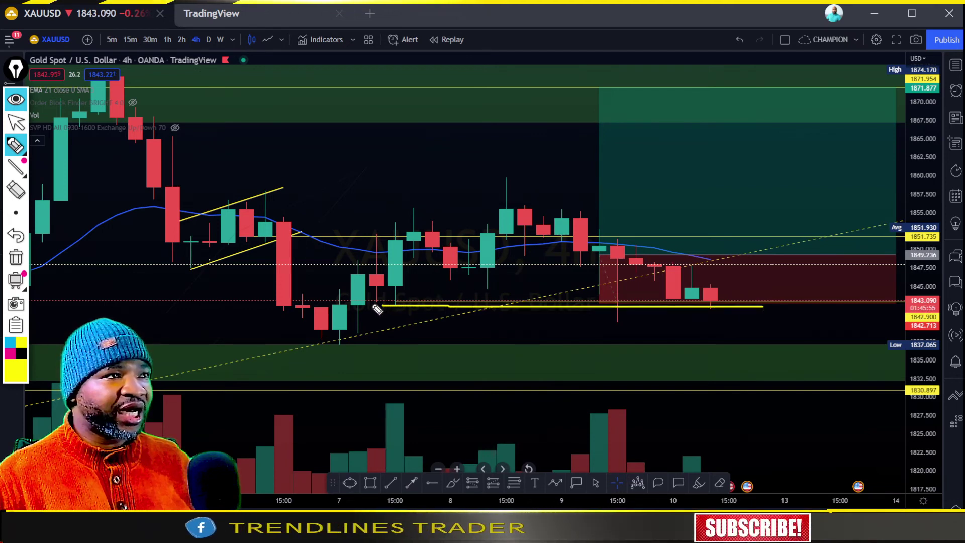
drag(450, 306, 754, 307)
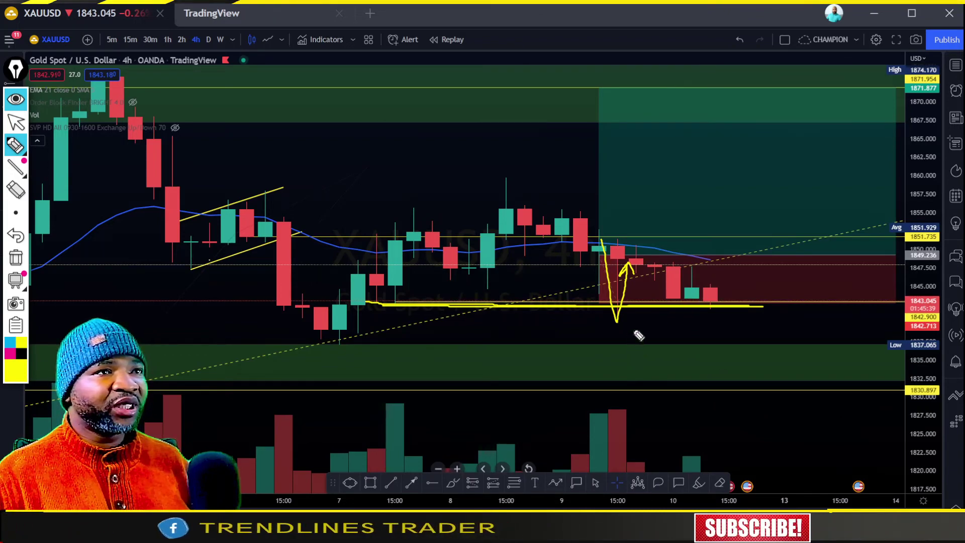
drag(664, 266, 688, 265)
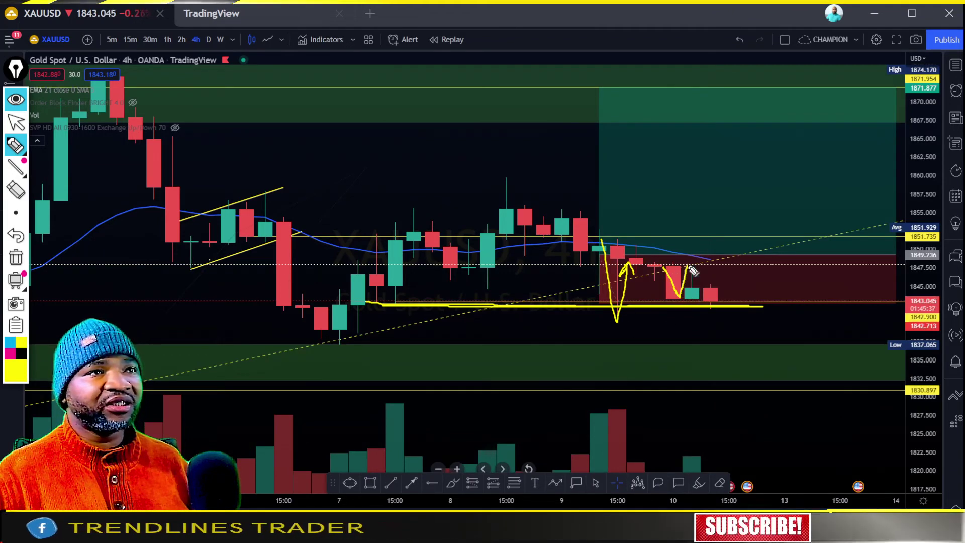
drag(623, 278, 719, 259)
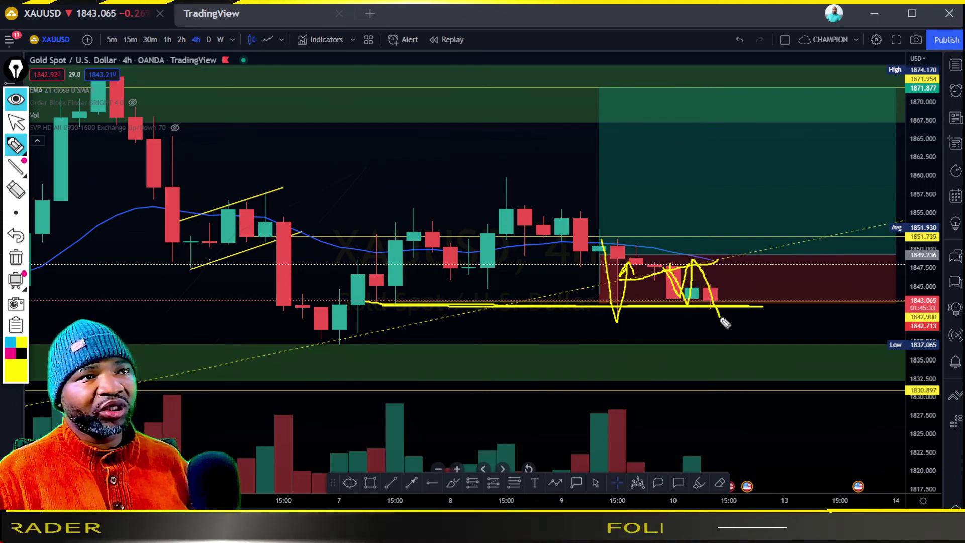
mouse_move(762, 352)
mouse_down()
mouse_move(797, 360)
mouse_move(809, 375)
mouse_move(790, 373)
mouse_up()
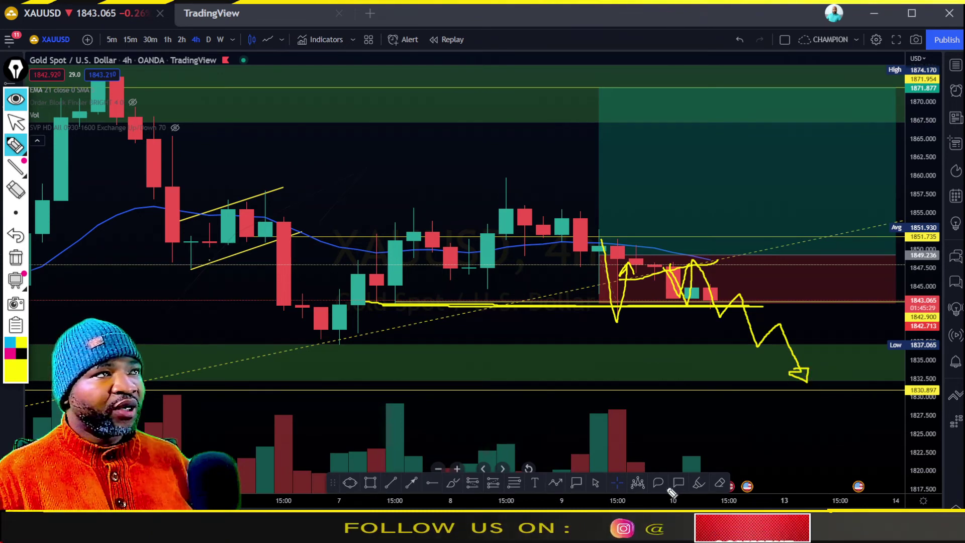
click(15, 257)
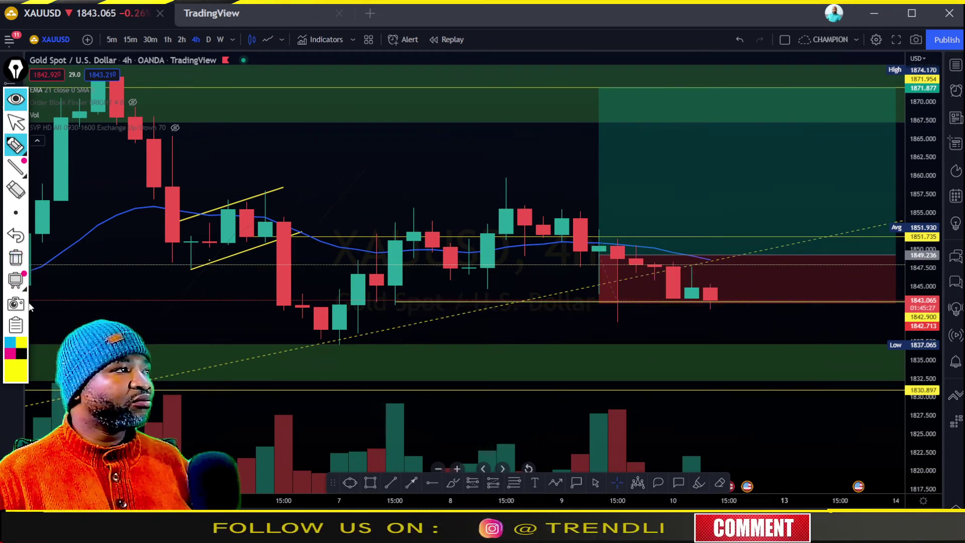
Return to the cursor and reset the XAUUSD 4h chart view from the chart menu
click(15, 123)
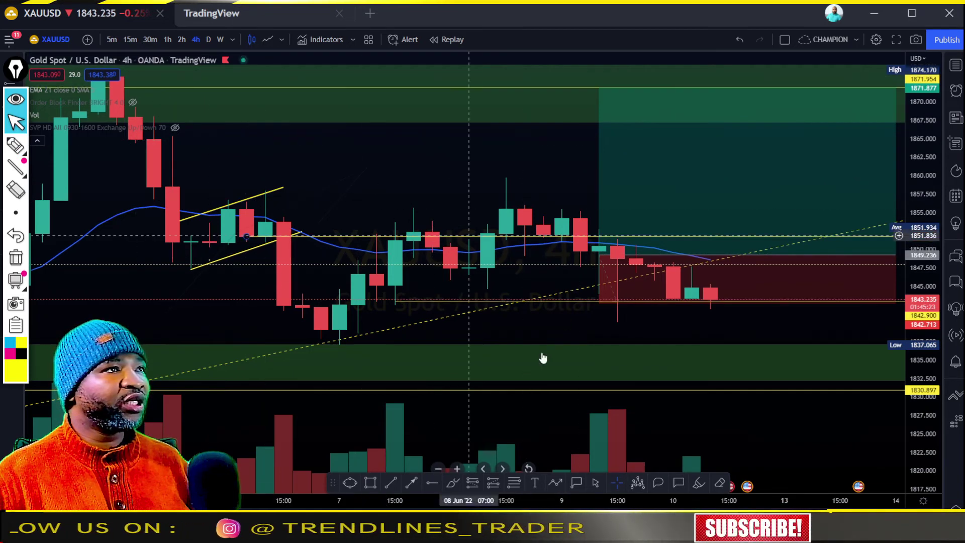
right_click(729, 424)
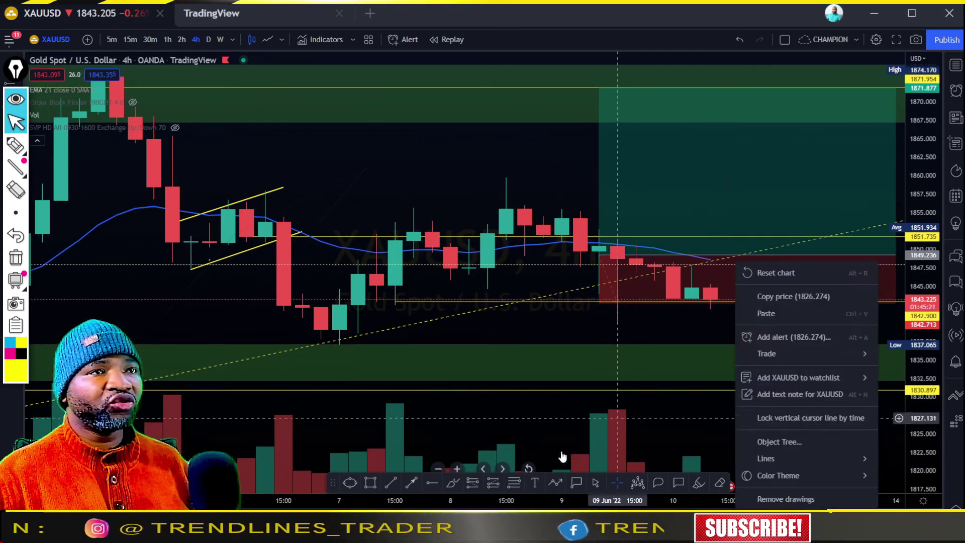
click(761, 274)
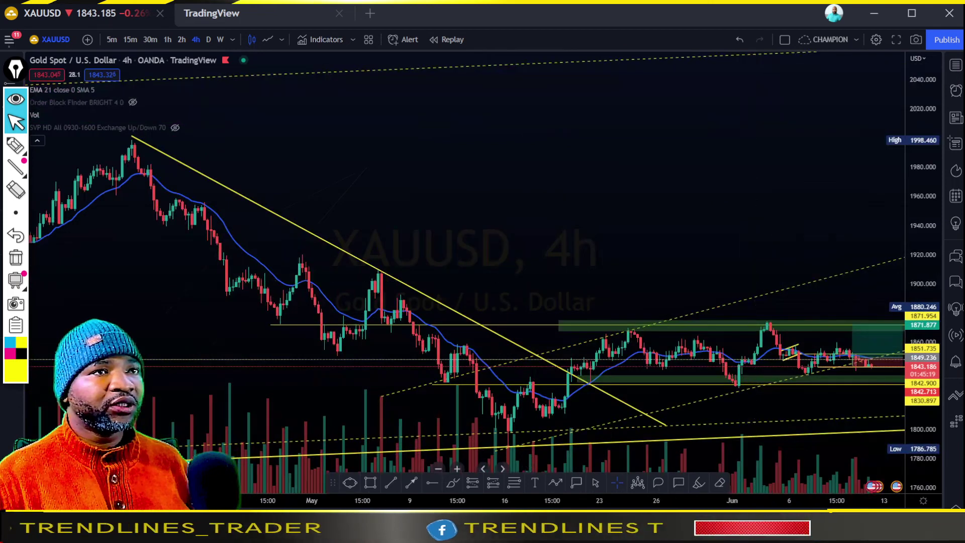
Rescale the price and time axes and pan to frame the April high and rising channel
drag(910, 161, 911, 211)
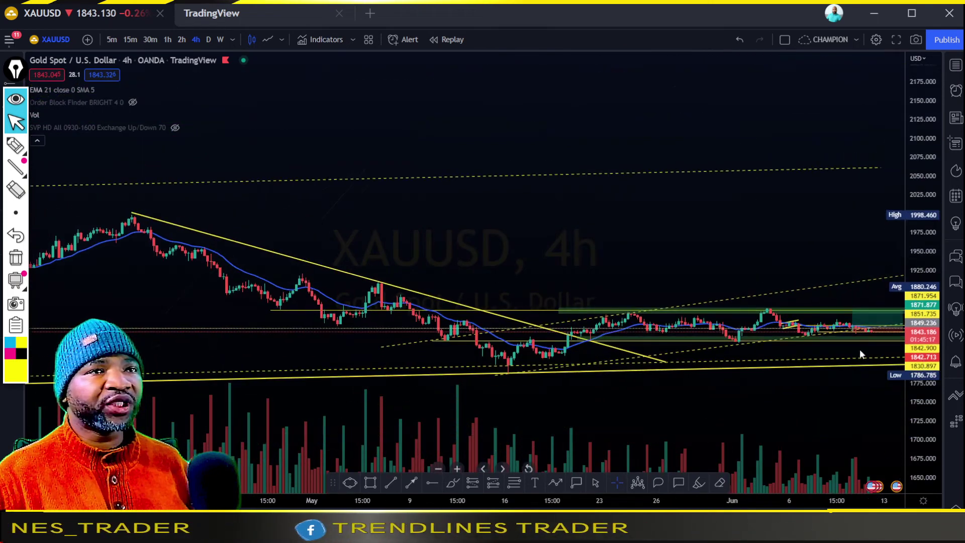
drag(548, 509, 771, 501)
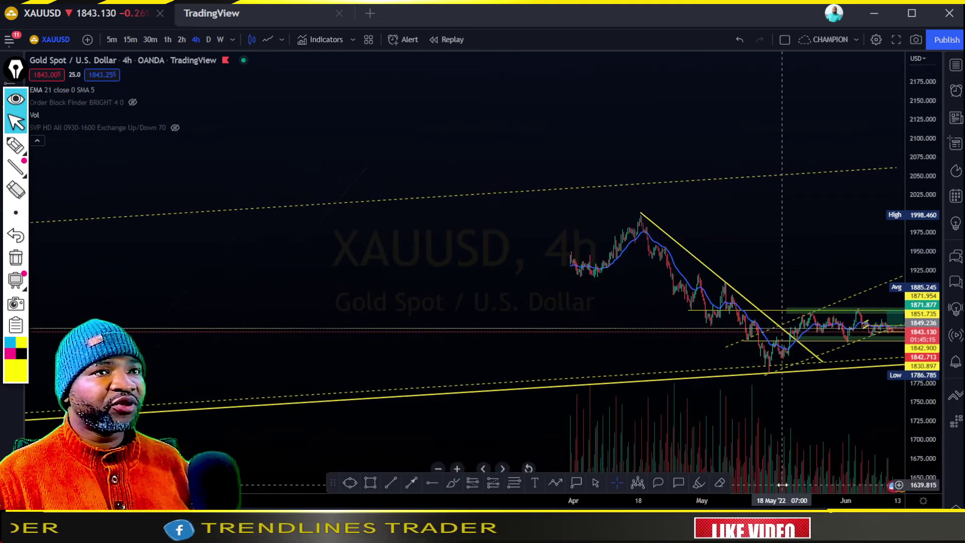
drag(865, 396, 578, 358)
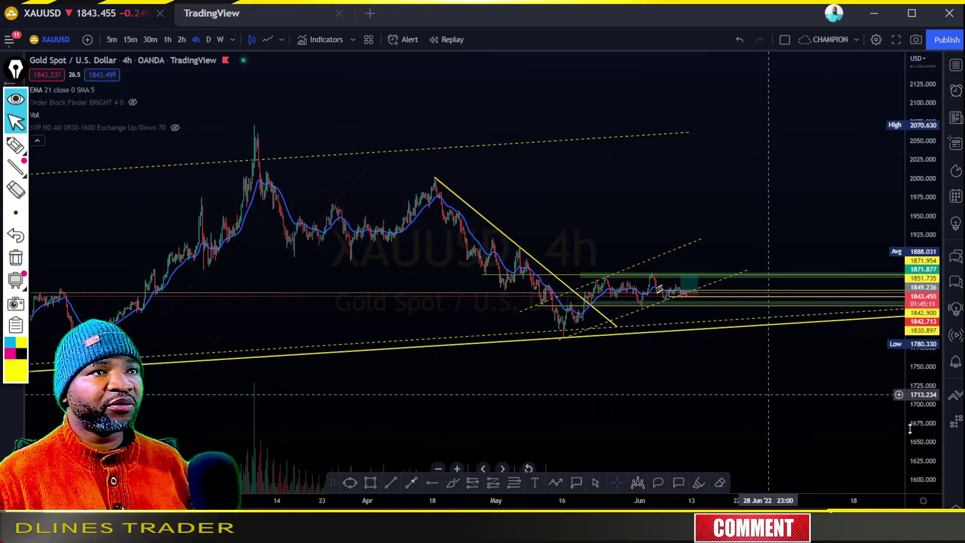
drag(911, 396, 909, 327)
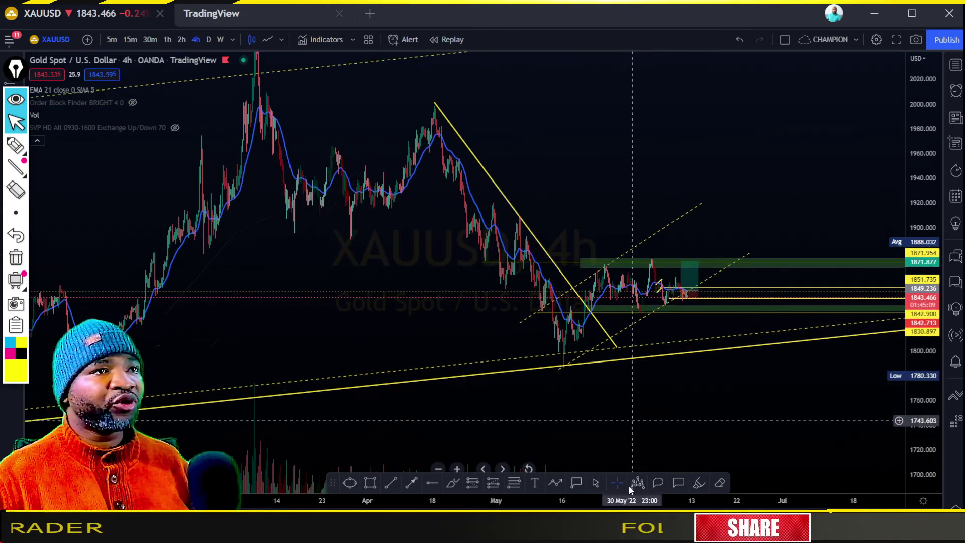
drag(634, 505, 498, 506)
click(16, 146)
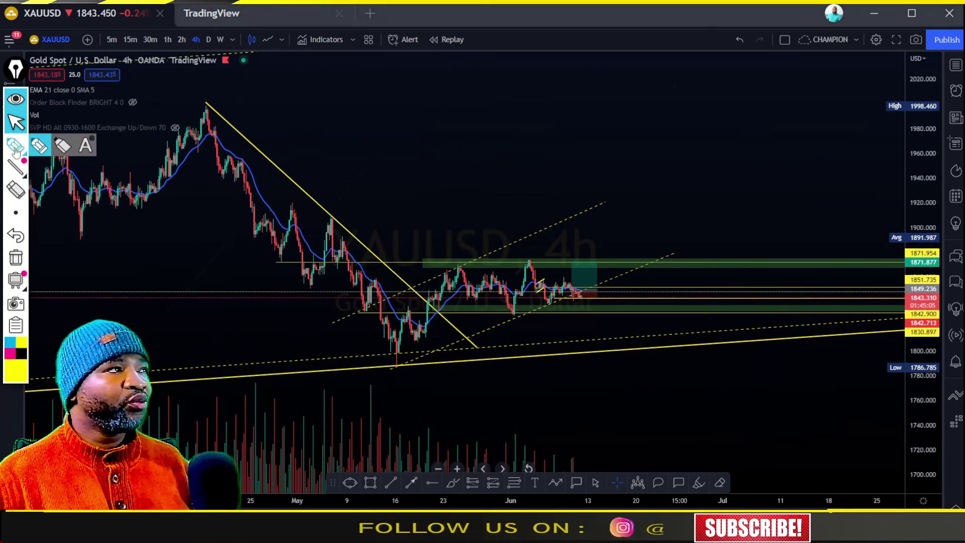
drag(416, 362, 663, 259)
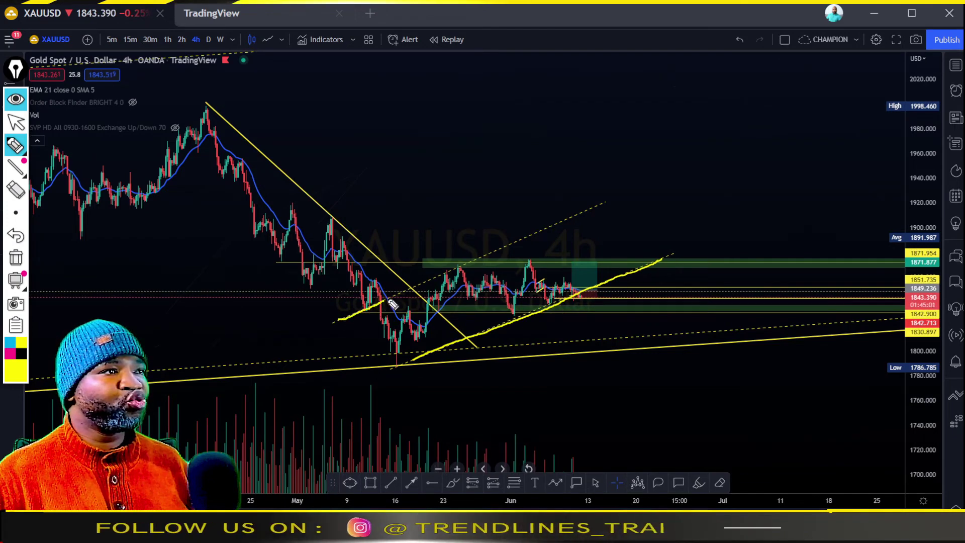
drag(469, 262, 574, 223)
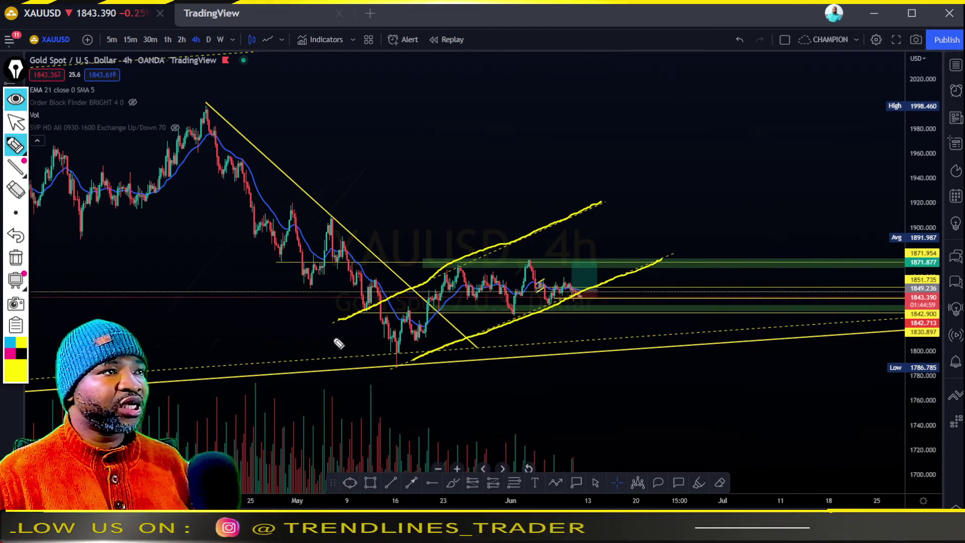
drag(367, 318, 531, 237)
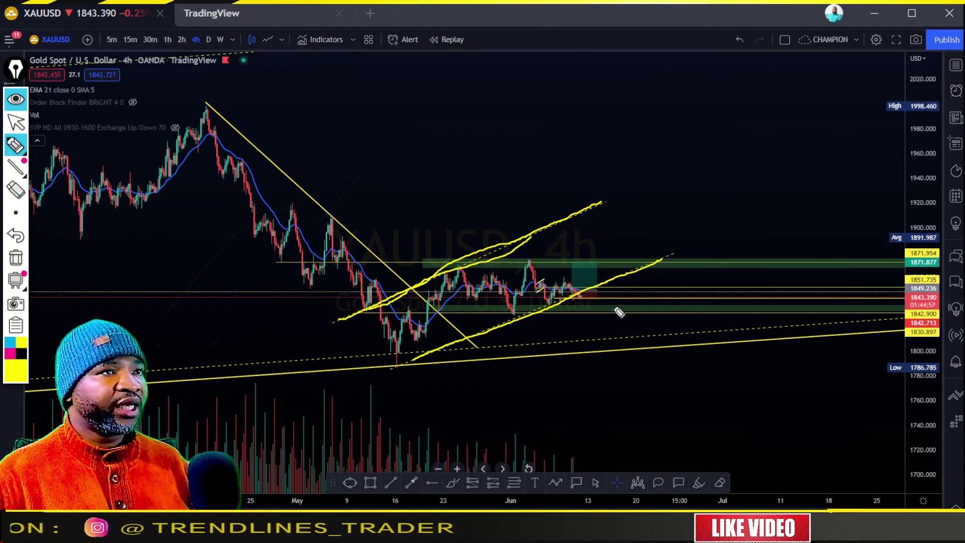
mouse_move(574, 294)
mouse_down()
mouse_move(586, 302)
mouse_move(597, 288)
mouse_move(608, 308)
mouse_move(625, 312)
mouse_up()
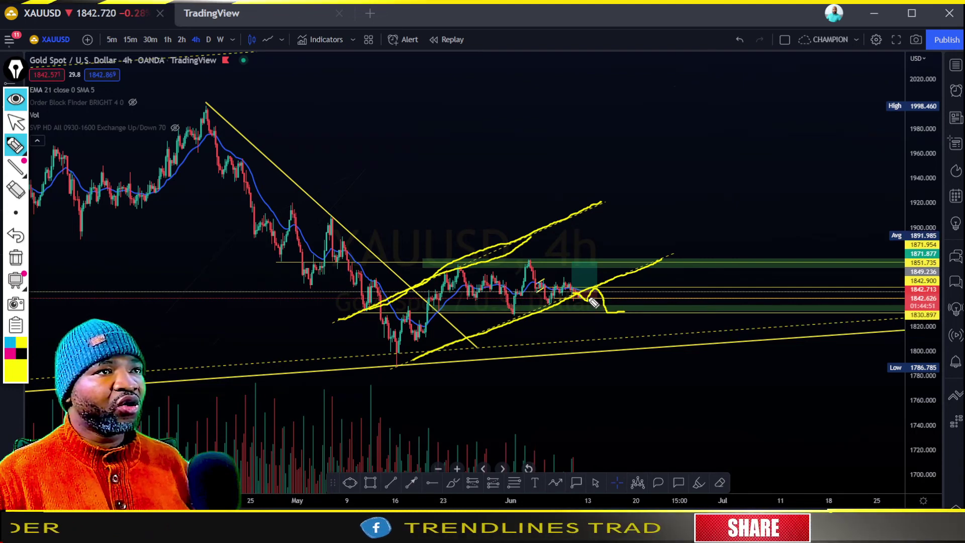
mouse_move(593, 302)
mouse_down()
mouse_move(609, 275)
mouse_move(630, 294)
mouse_move(688, 285)
mouse_up()
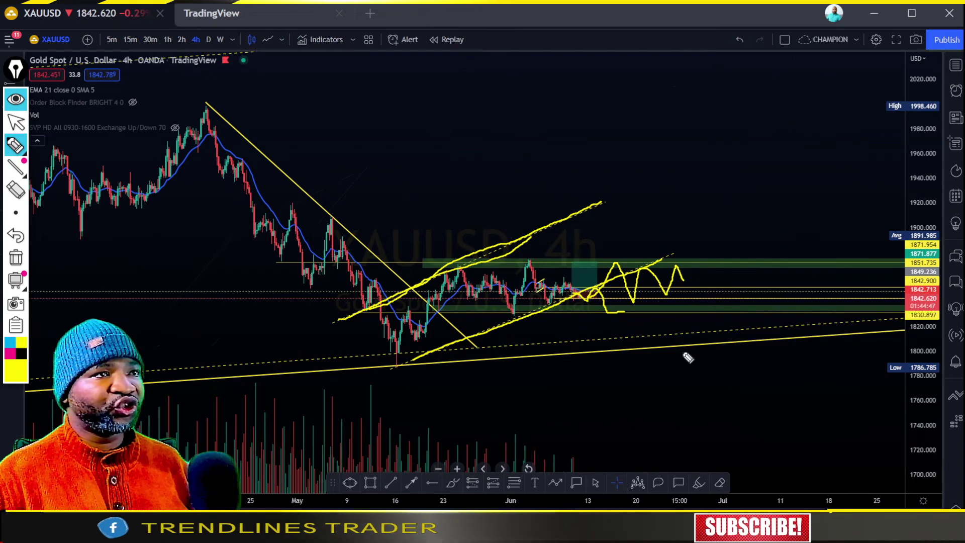
click(16, 257)
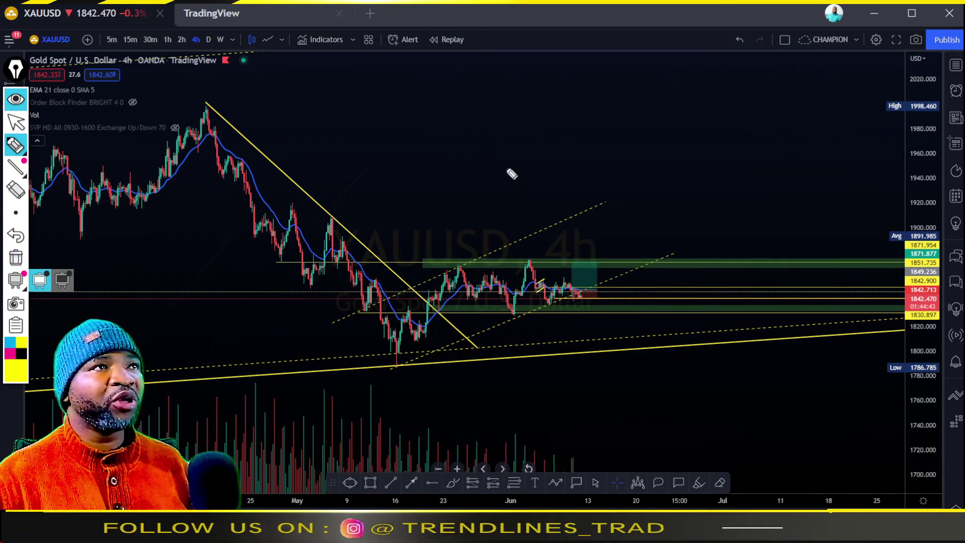
Freehand a yellow rising zigzag above the chart with a swing down to the lower trendline
drag(362, 195, 373, 173)
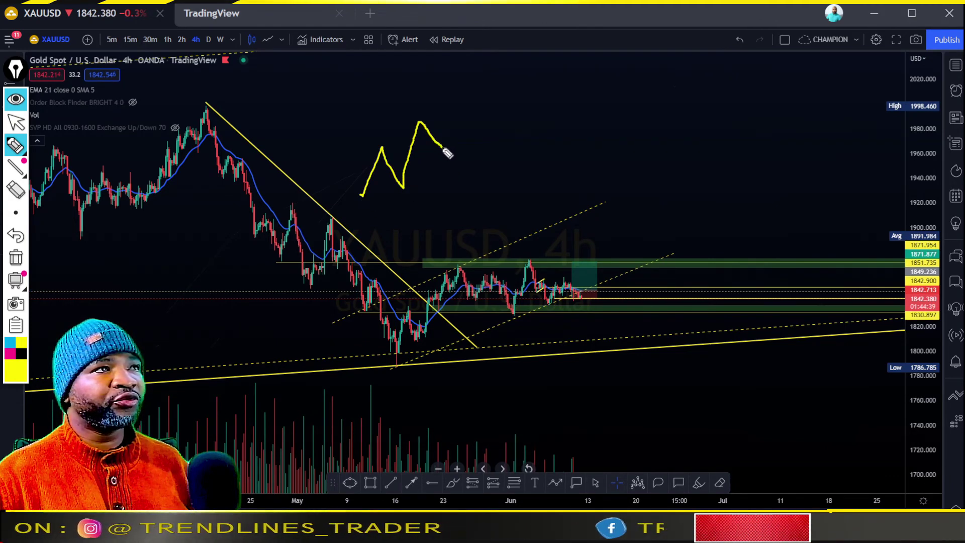
drag(444, 149, 461, 106)
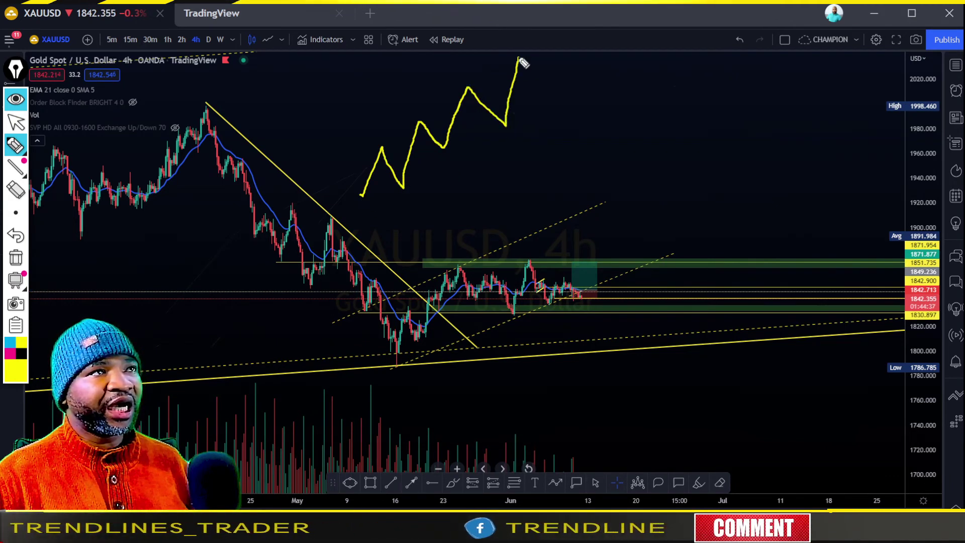
drag(523, 63, 559, 103)
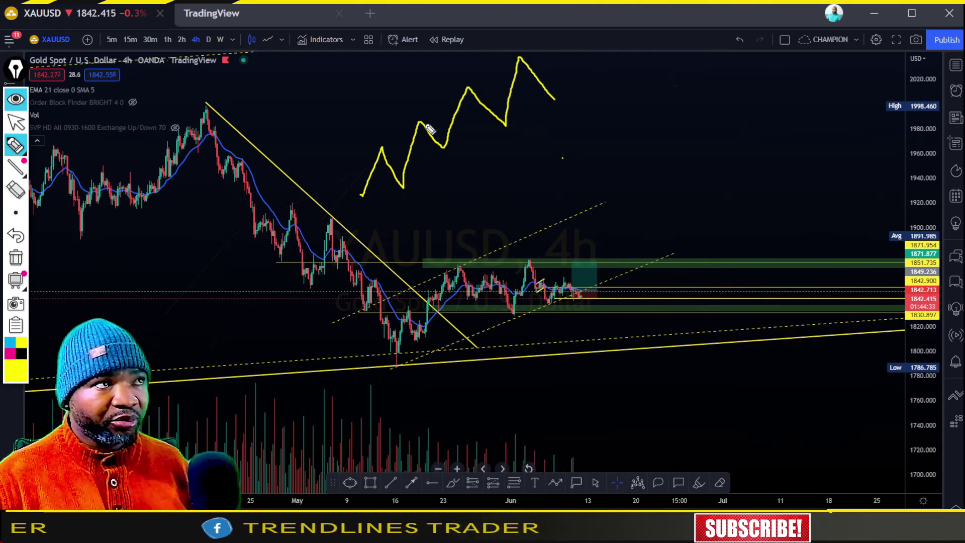
mouse_move(376, 217)
mouse_down()
mouse_move(378, 256)
mouse_move(422, 294)
mouse_move(466, 267)
mouse_move(523, 305)
mouse_move(541, 353)
mouse_up()
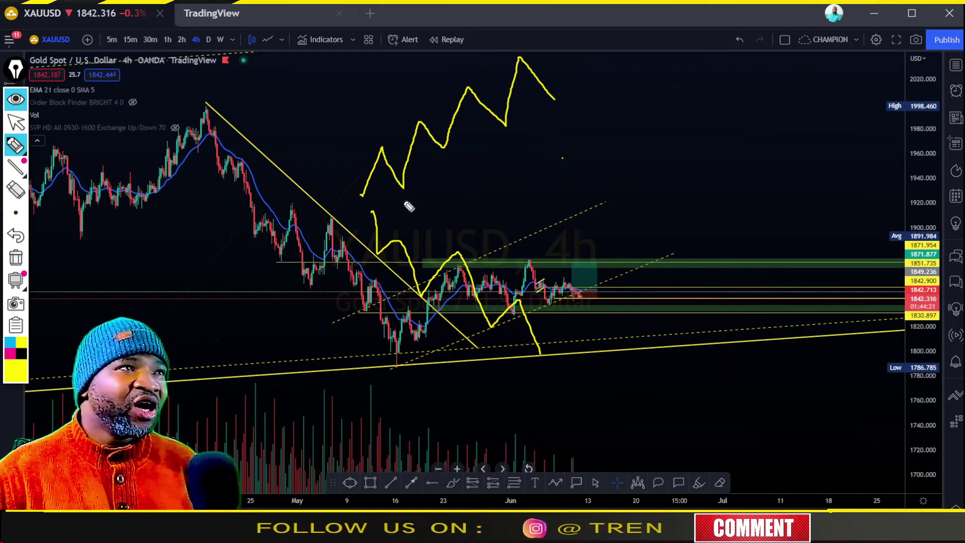
Sketch the rising channel's lower and upper boundaries and converging wedge lines over recent candles
mouse_move(384, 205)
mouse_down()
mouse_move(566, 121)
mouse_move(588, 92)
mouse_up()
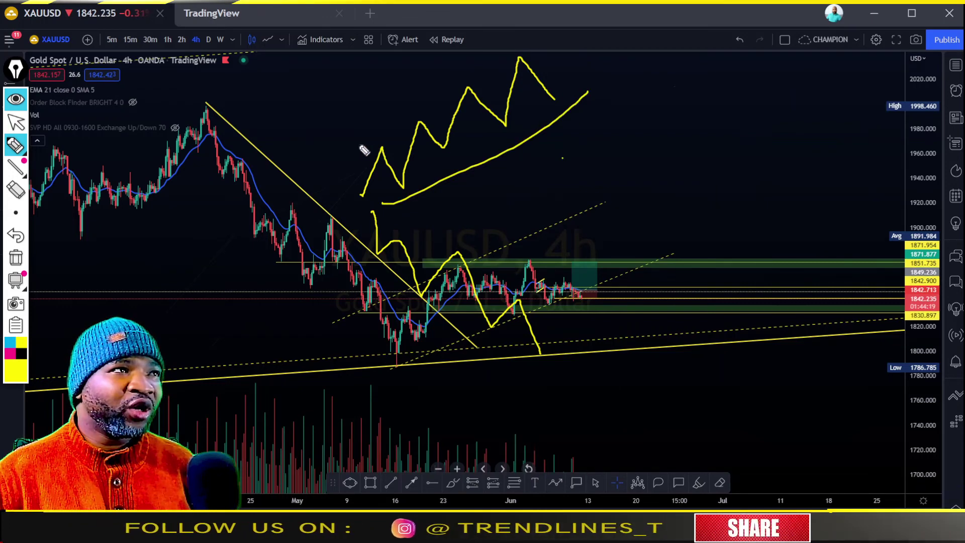
drag(355, 145, 459, 95)
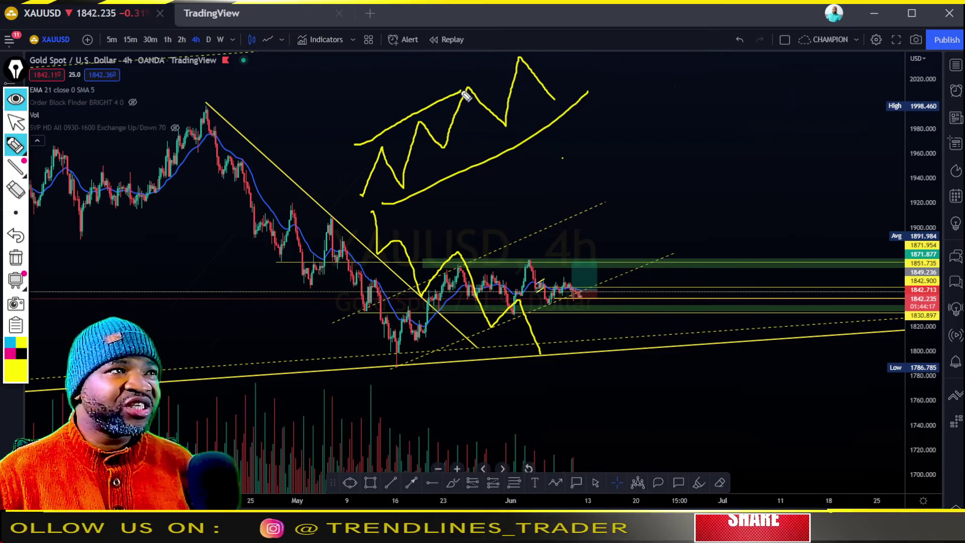
drag(444, 246, 540, 282)
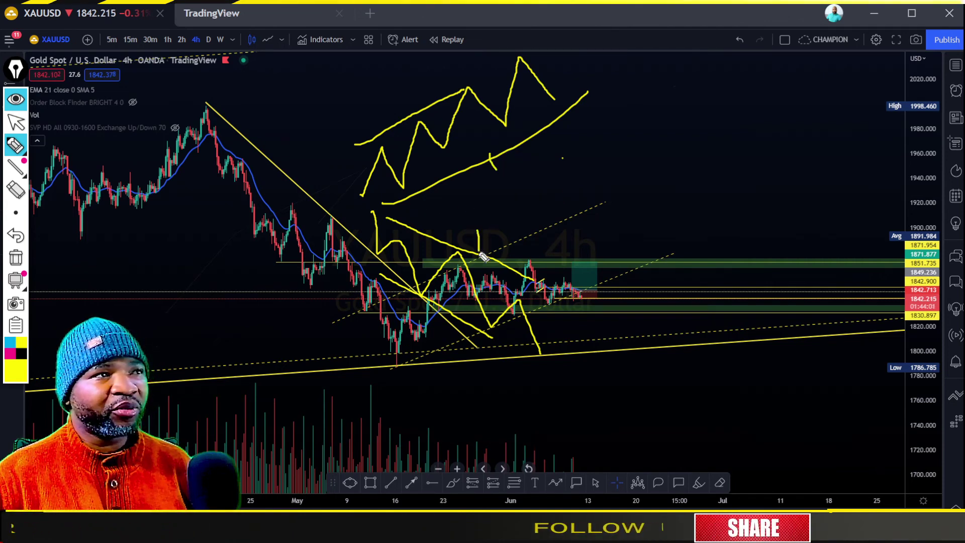
Sketch a sideways yellow zigzag range with flat top and bottom lines, then erase all freehand sketches
mouse_move(551, 162)
mouse_down()
mouse_move(579, 150)
mouse_move(613, 193)
mouse_move(656, 122)
mouse_move(685, 177)
mouse_move(722, 132)
mouse_move(755, 189)
mouse_move(794, 123)
mouse_move(833, 184)
mouse_up()
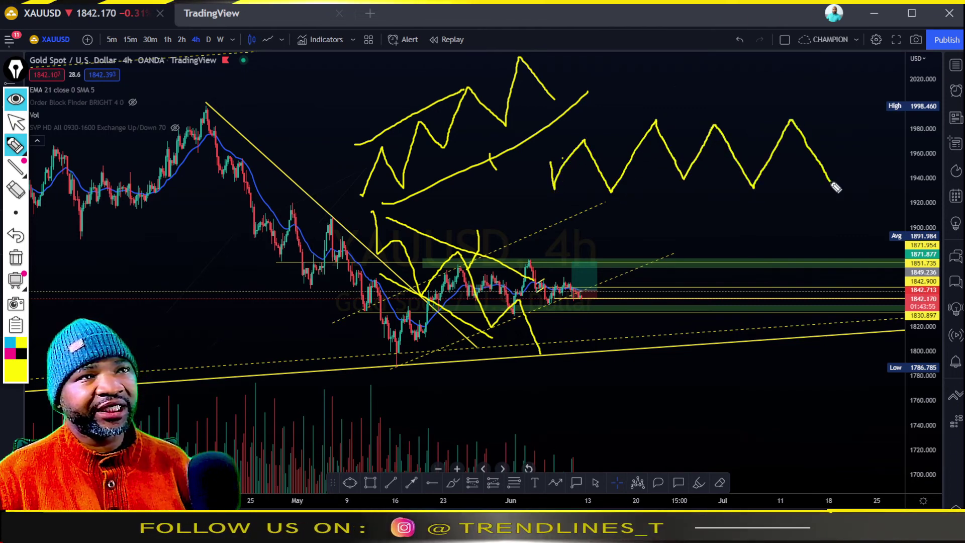
drag(548, 200, 833, 192)
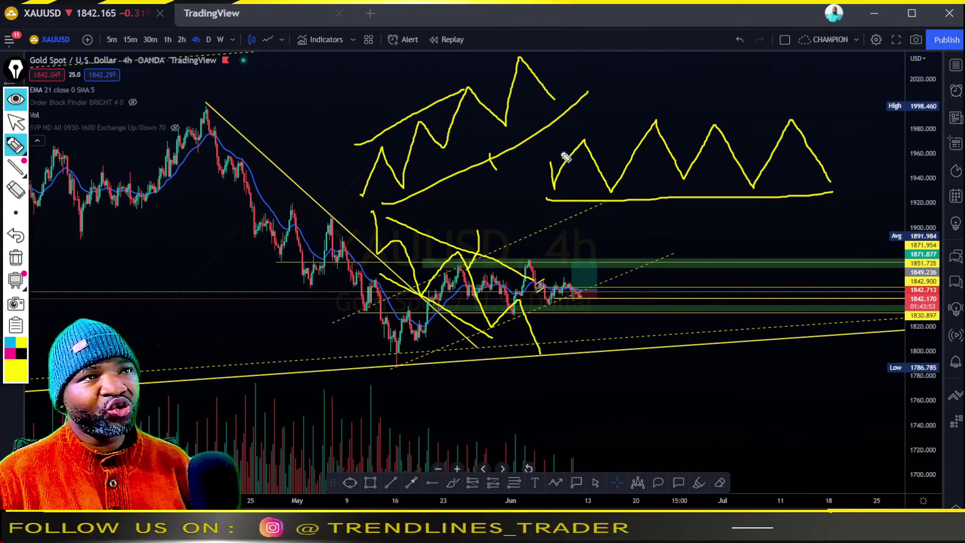
drag(635, 133, 797, 121)
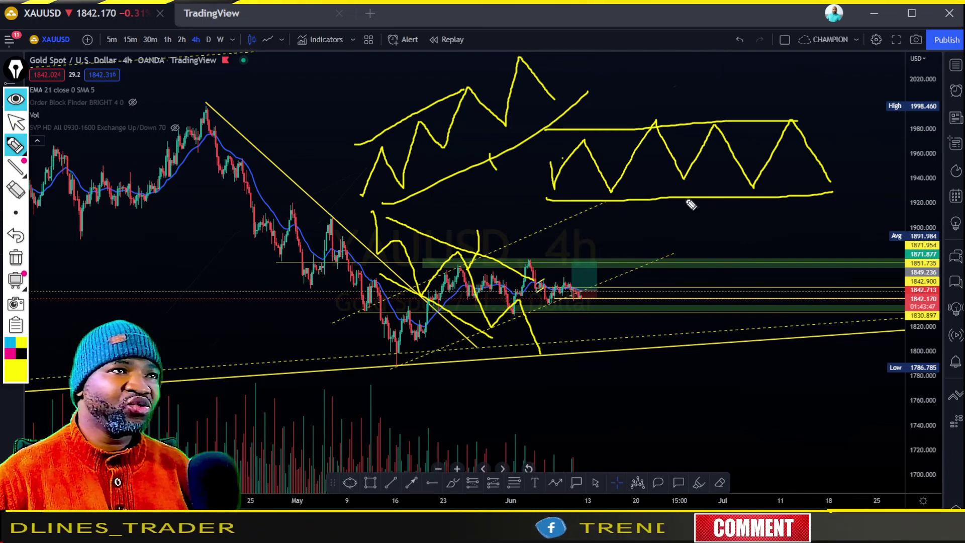
mouse_move(566, 132)
mouse_down()
mouse_move(631, 126)
mouse_move(571, 133)
mouse_move(584, 130)
mouse_up()
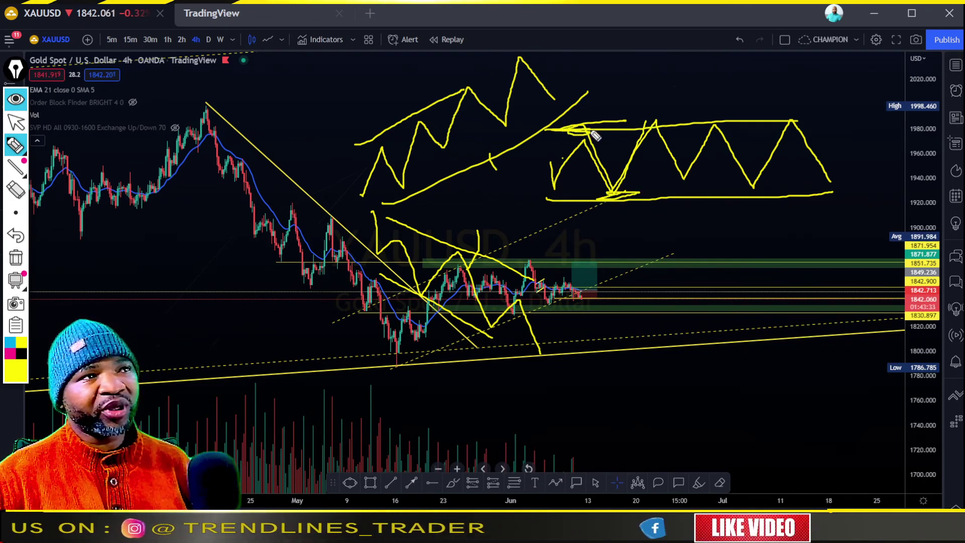
mouse_move(595, 135)
mouse_down()
mouse_move(606, 165)
mouse_move(585, 160)
mouse_up()
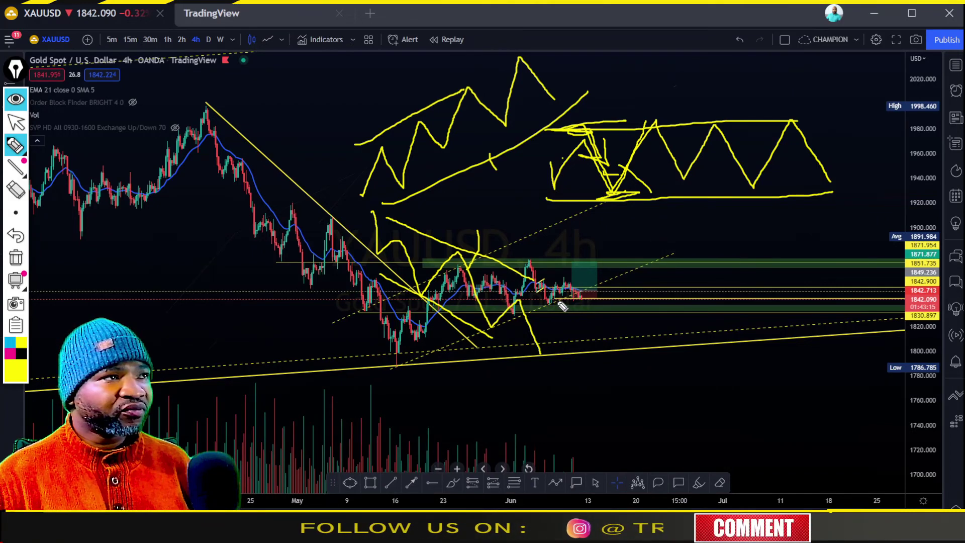
click(16, 258)
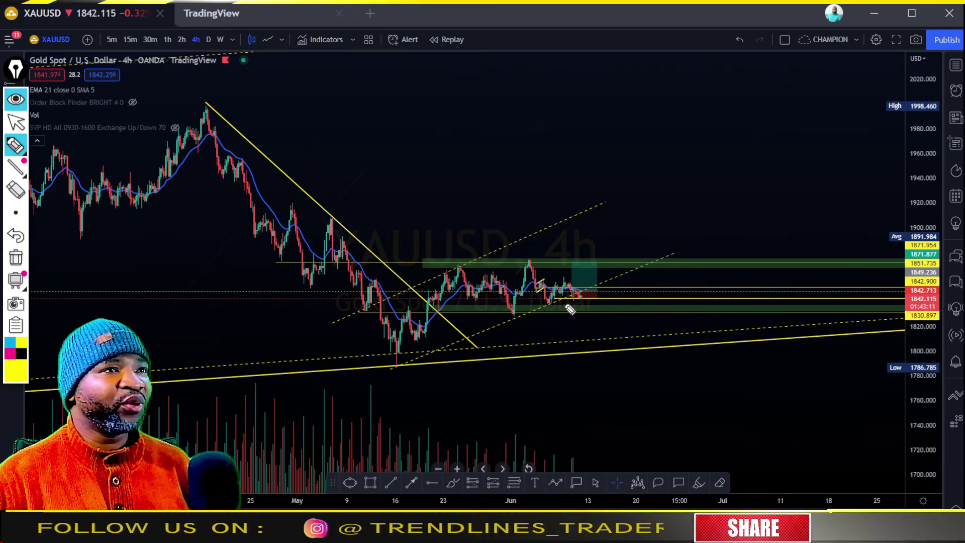
Zoom into the latest candles by stretching the price and time scales and panning them to centre
key(ctrl+shift+1)
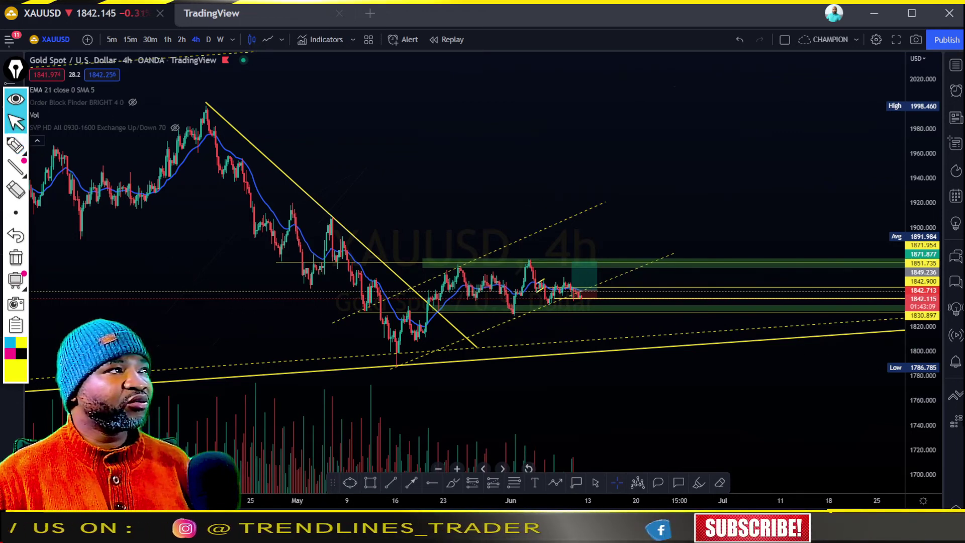
drag(924, 452, 924, 407)
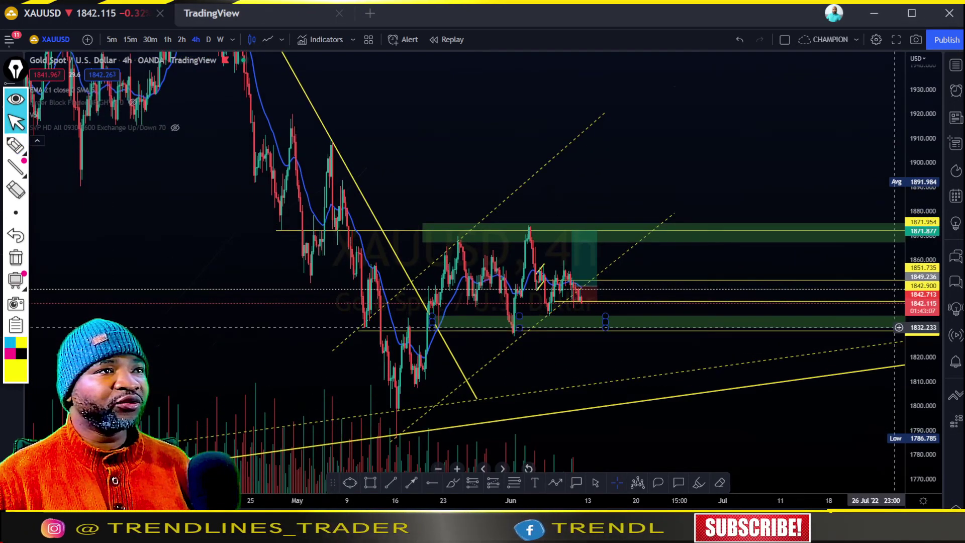
drag(742, 502, 800, 502)
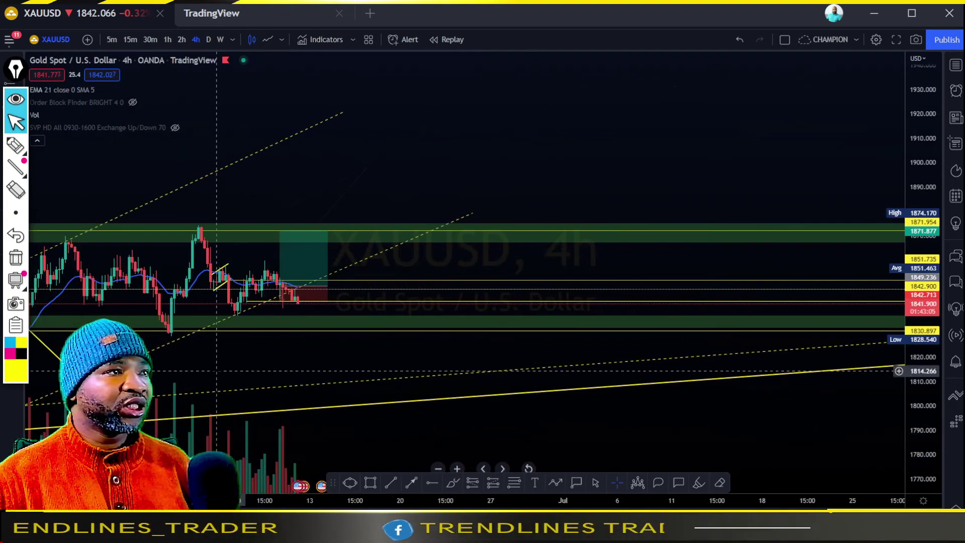
drag(331, 373, 692, 393)
Delete the long/short position drawing from the chart
click(665, 307)
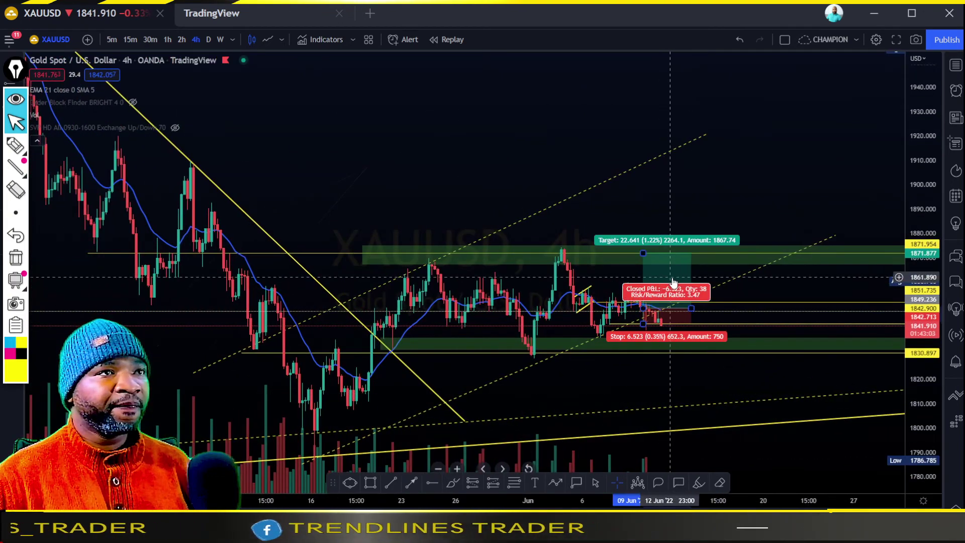
click(559, 72)
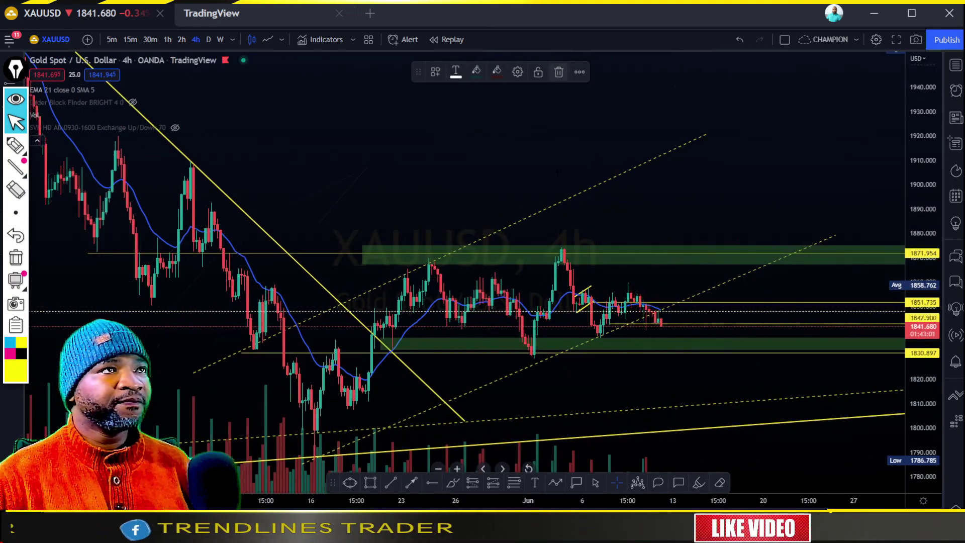
key(ctrl+shift+h)
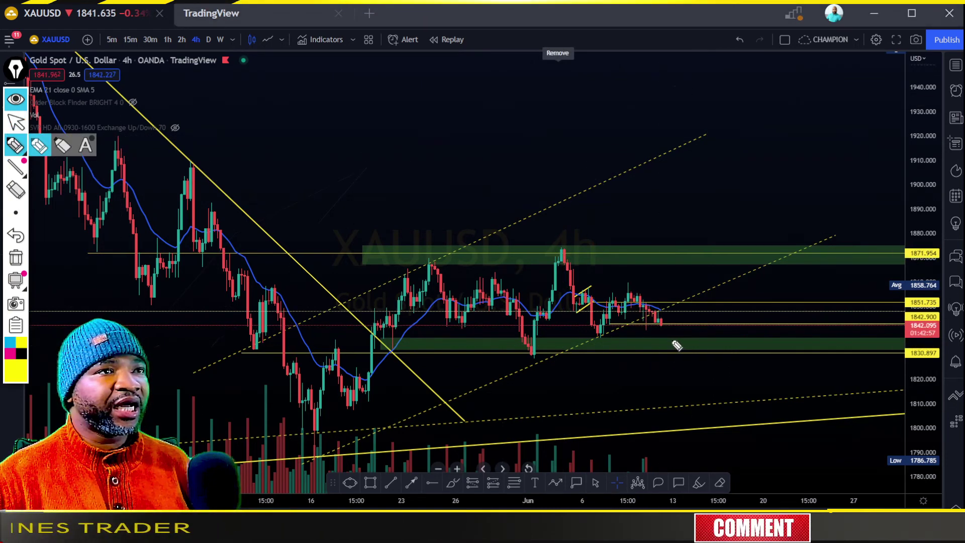
Sketch a dip to the green support zone and a rally toward 1871.9, marking both levels
drag(661, 320, 672, 343)
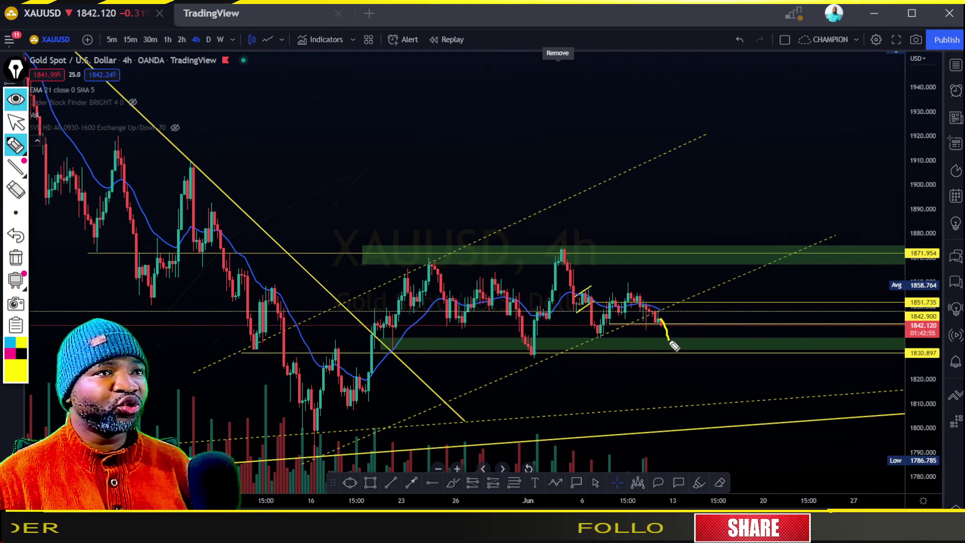
mouse_move(553, 347)
mouse_down()
mouse_move(702, 345)
mouse_move(700, 318)
mouse_move(738, 283)
mouse_move(744, 256)
mouse_up()
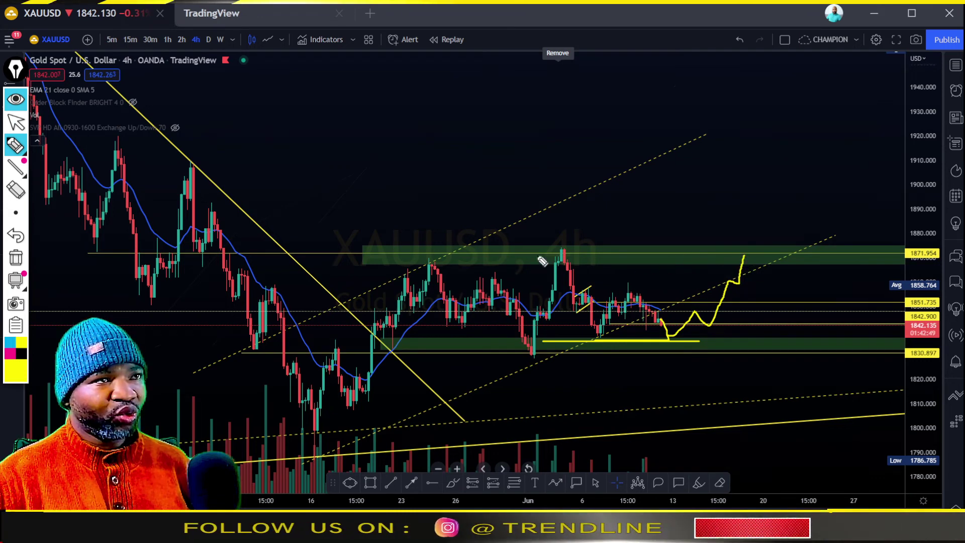
drag(529, 249, 795, 251)
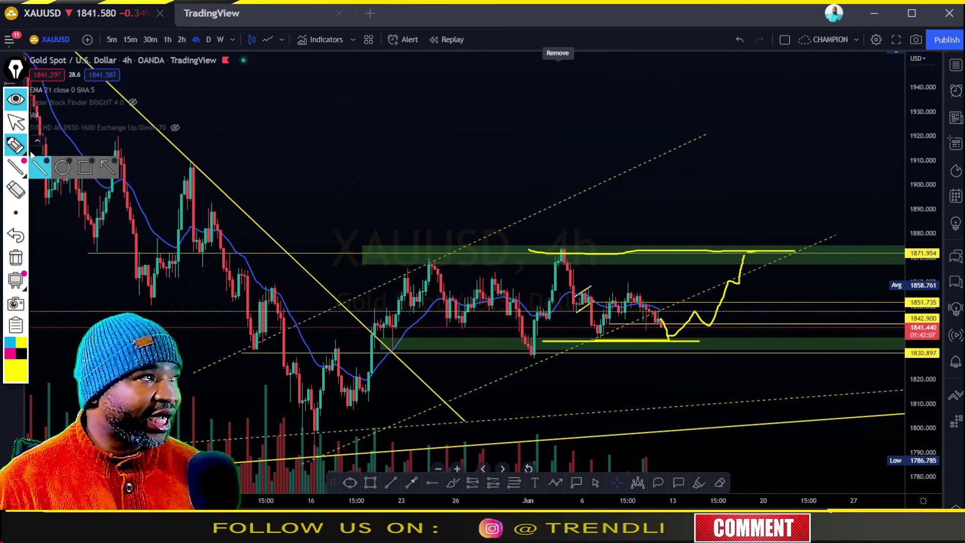
click(15, 121)
mouse_move(15, 145)
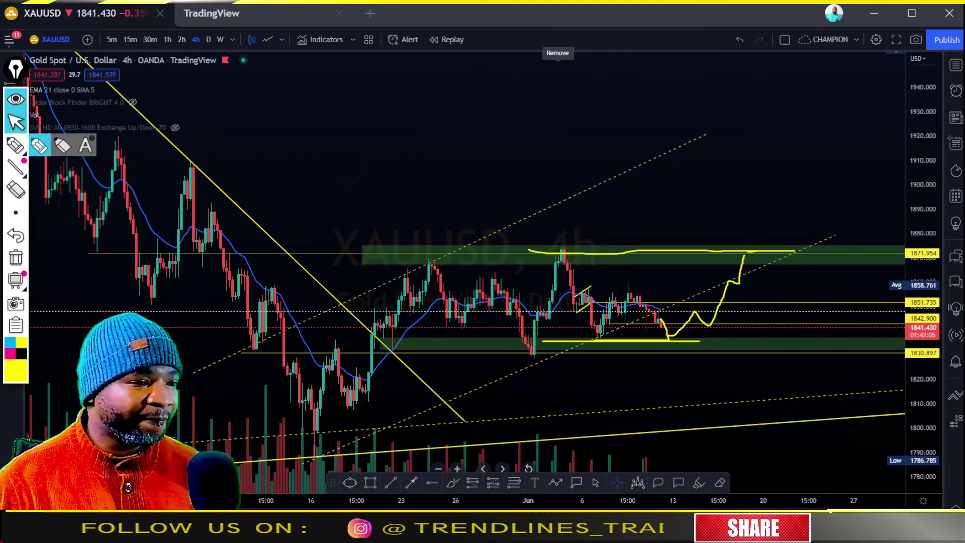